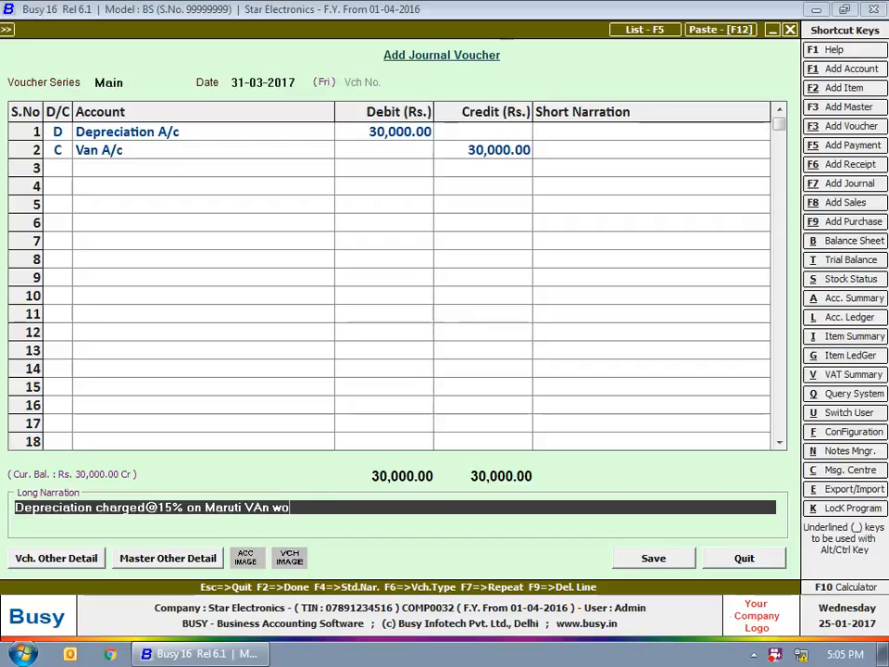
- Complete the depreciation voucher's long narration with "worth Rs. 2,00,000 on 31st March" and save the voucher
{"action": "type", "text": "2,00,000 on"}
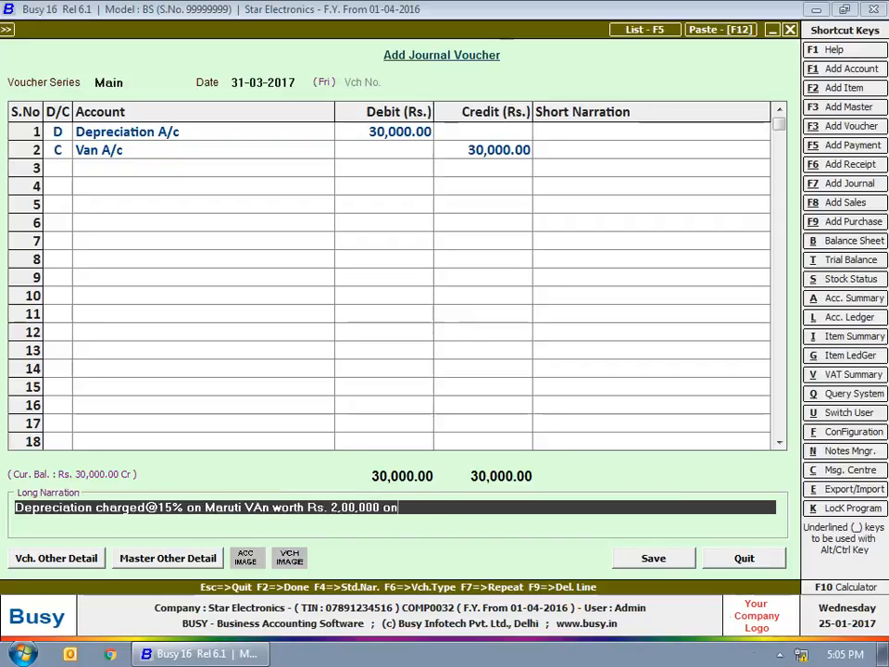
{"action": "type", "text": " 31st March"}
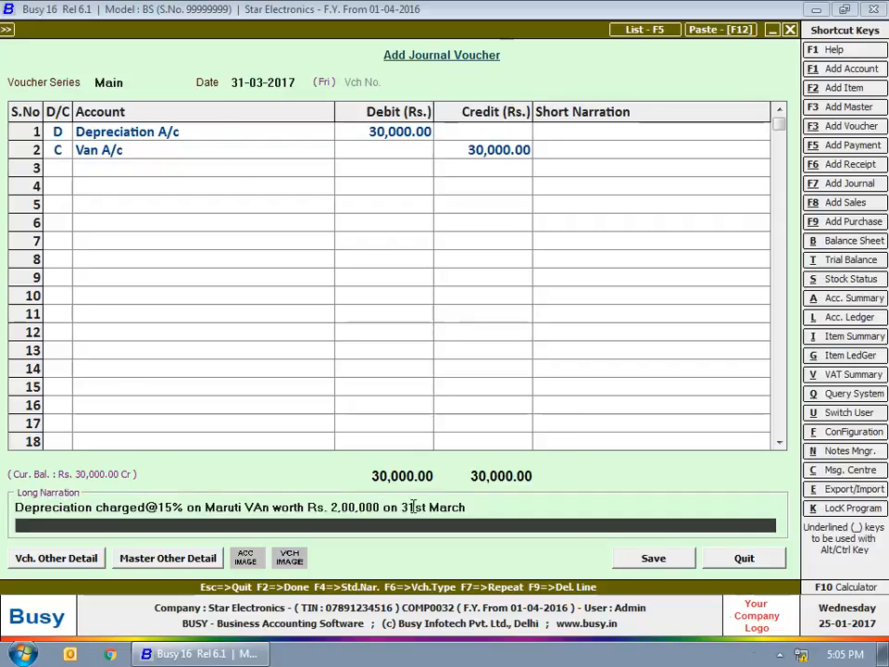
{"action": "key", "text": "Return"}
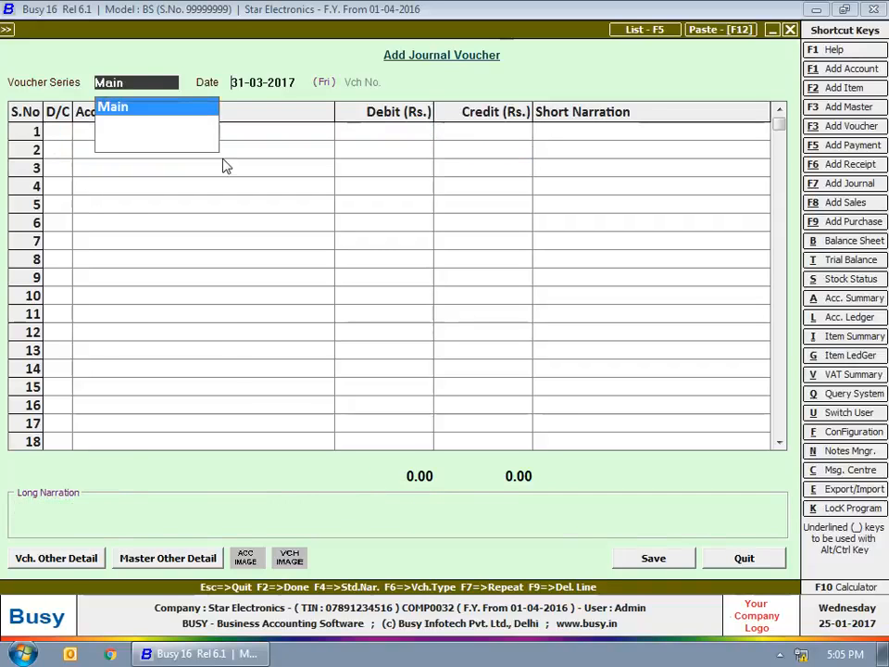
- In a new Main series journal voucher dated 31-03-2017, debit Interest on Loan A/c with Rs. 80,000
{"action": "key", "text": "Return"}
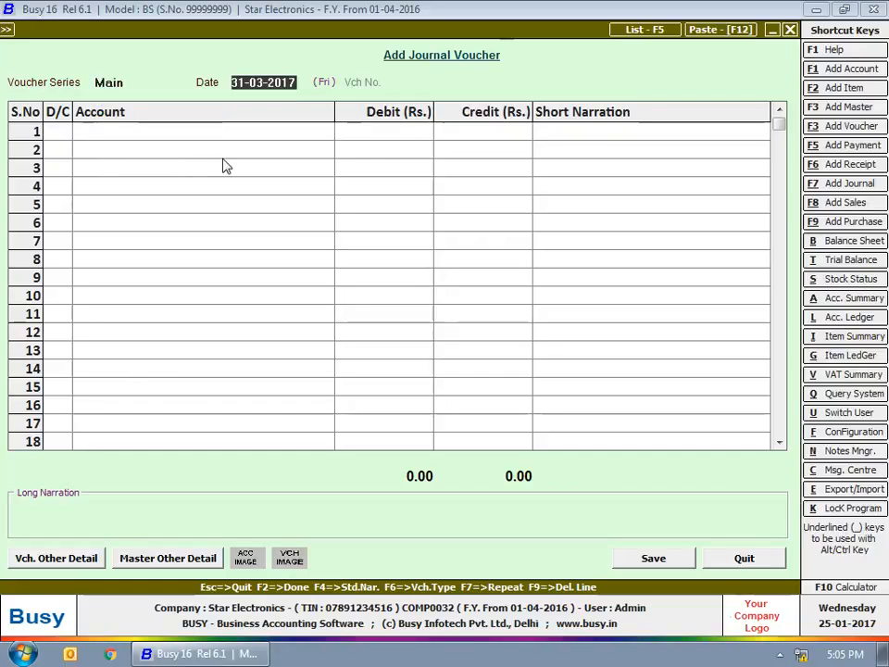
{"action": "key", "text": "Return"}
{"action": "key", "text": "Return"}
{"action": "type", "text": "inter"}
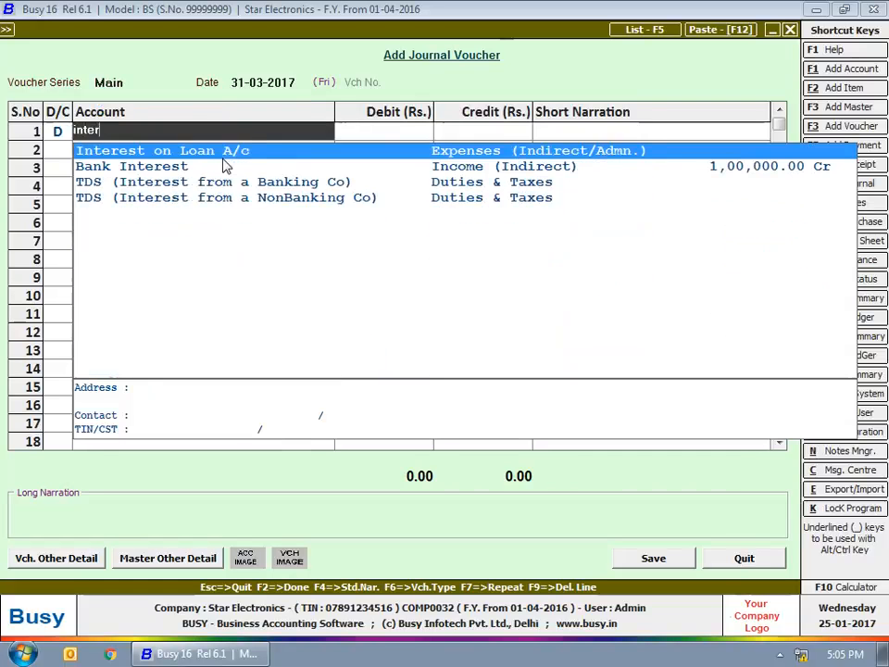
{"action": "key", "text": "Return"}
{"action": "type", "text": "80,000"}
{"action": "key", "text": "Return"}
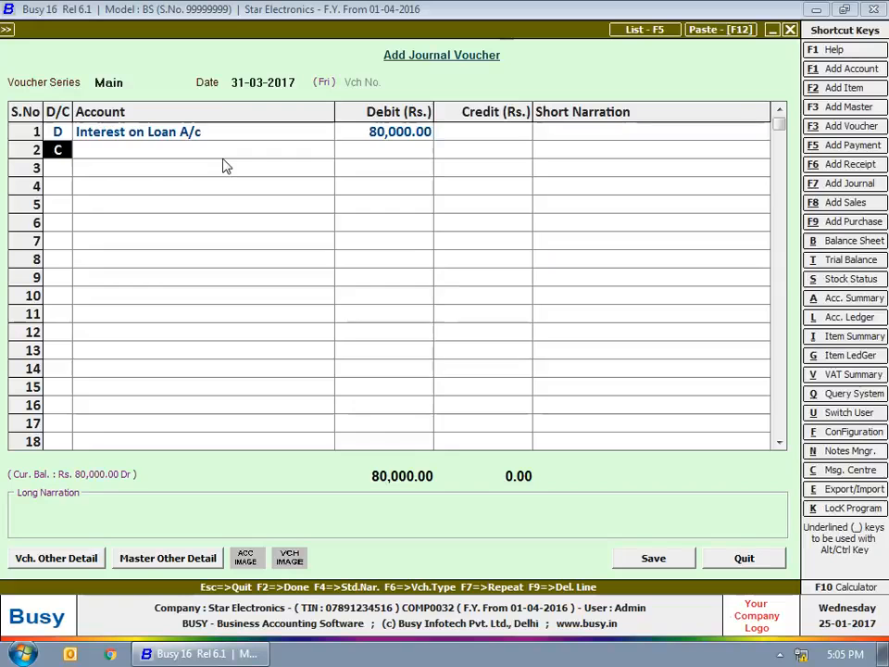
- Credit HDFC Loan A/c with Rs. 80,000 on the second line of the interest voucher
{"action": "key", "text": "Return"}
{"action": "type", "text": "hdfc"}
{"action": "key", "text": "Down"}
{"action": "key", "text": "Return"}
{"action": "key", "text": "Return"}
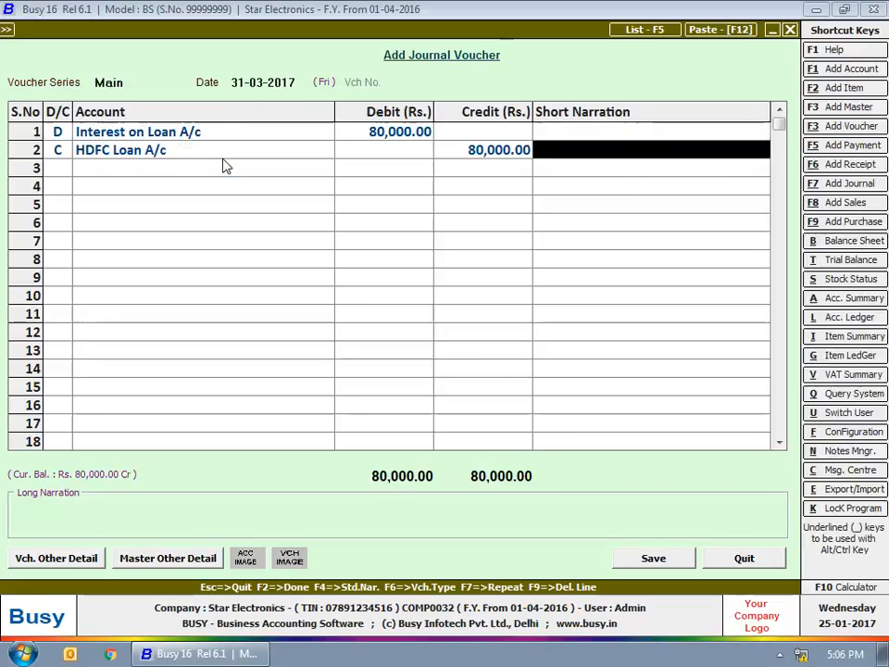
- Enter the long narration "Interest paid on loan taken from HDFC bank" and save the voucher
{"action": "key", "text": "Return"}
{"action": "type", "text": "Interest paid o"}
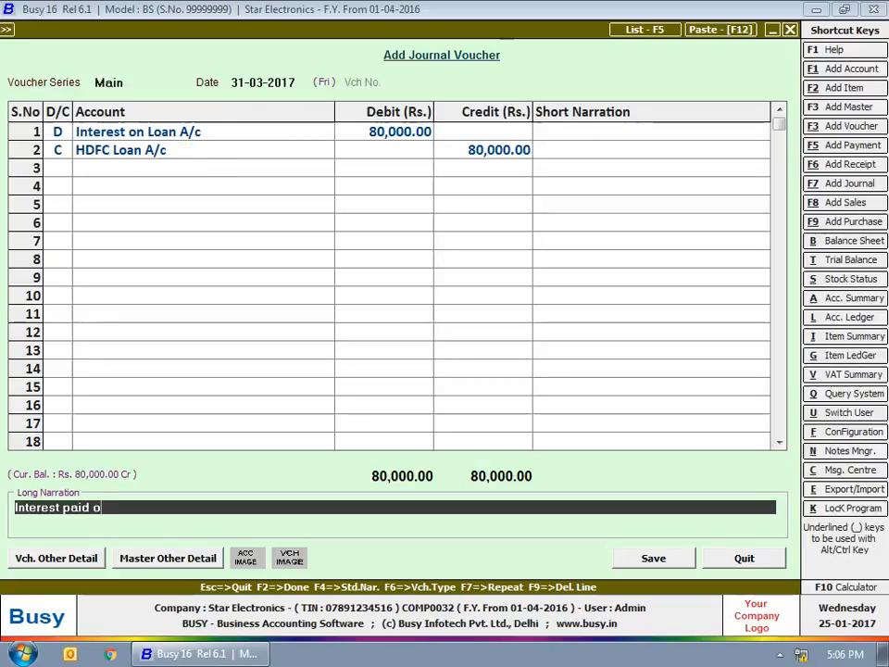
{"action": "type", "text": "n loan taken from HDFC bank"}
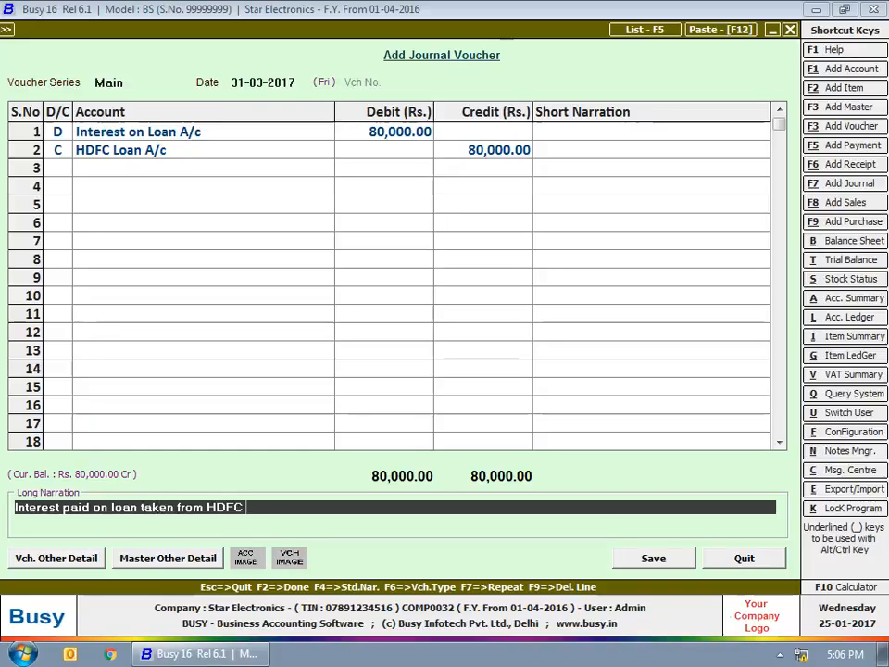
{"action": "left_click", "coordinate": [663, 559]}
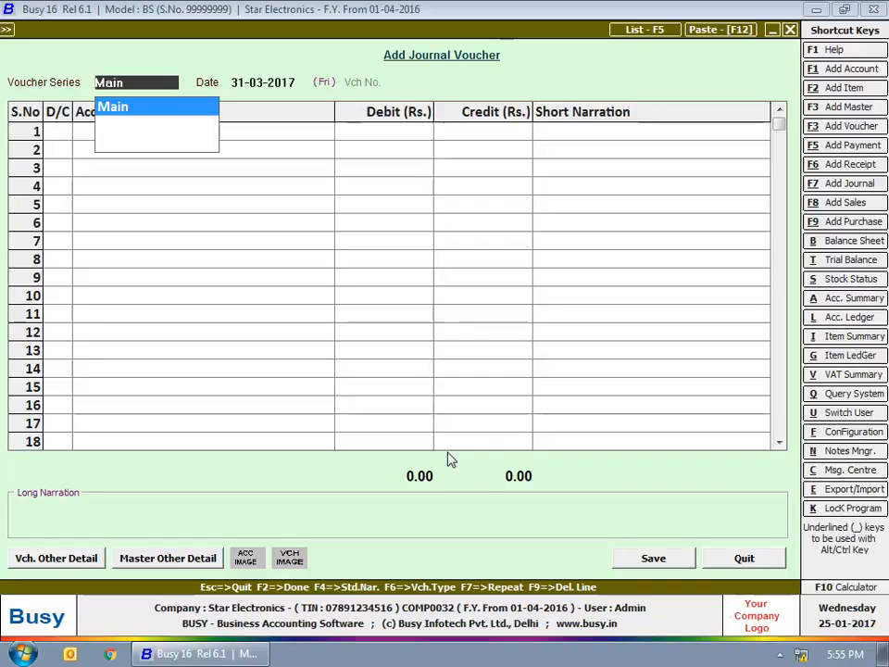
- In a new Main series journal voucher dated 31-03-2017, debit Profit & Loss with Rs. 5,00,000
{"action": "key", "text": "Return"}
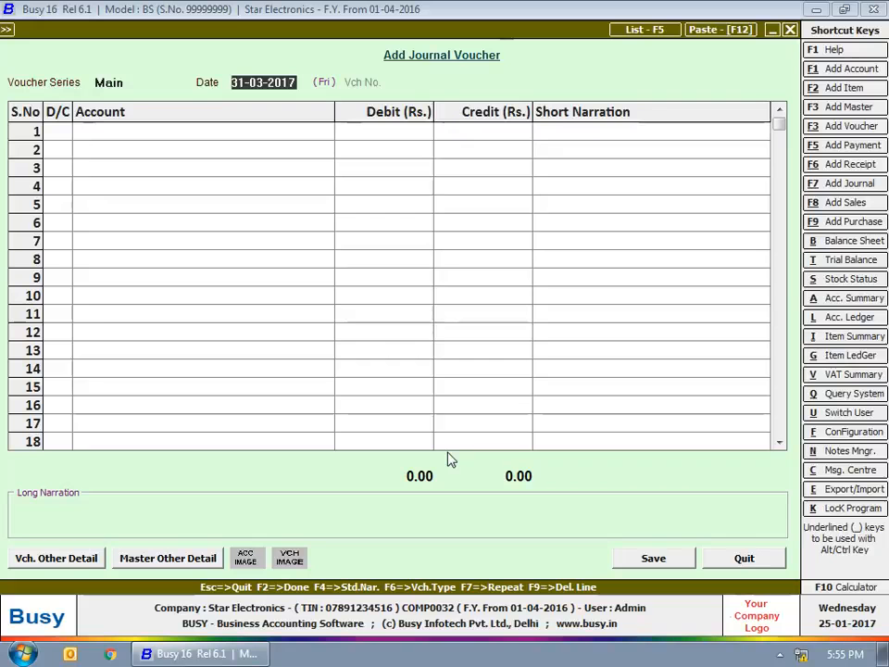
{"action": "key", "text": "Return"}
{"action": "key", "text": "Return"}
{"action": "type", "text": "pr"}
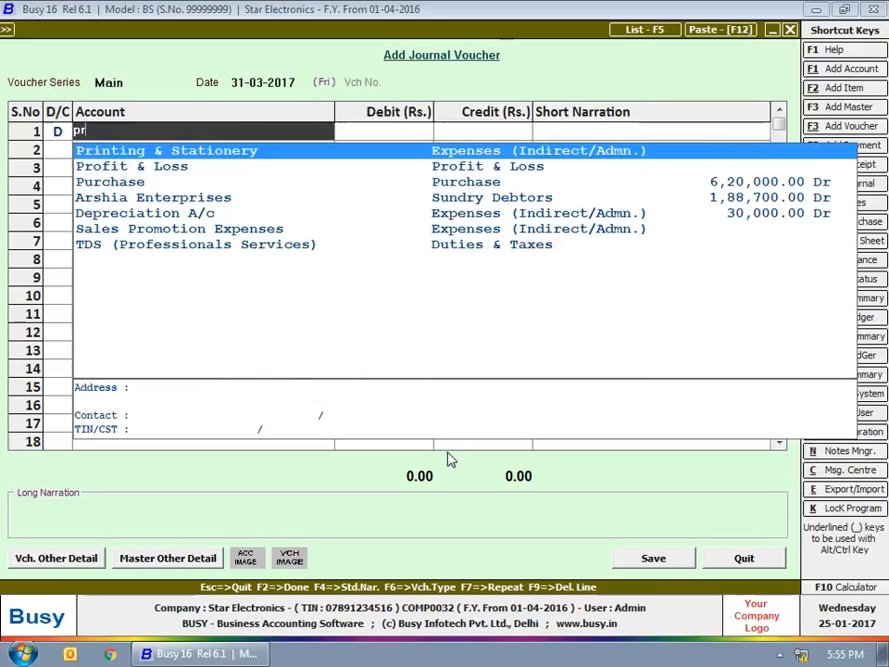
{"action": "key", "text": "Down"}
{"action": "key", "text": "Return"}
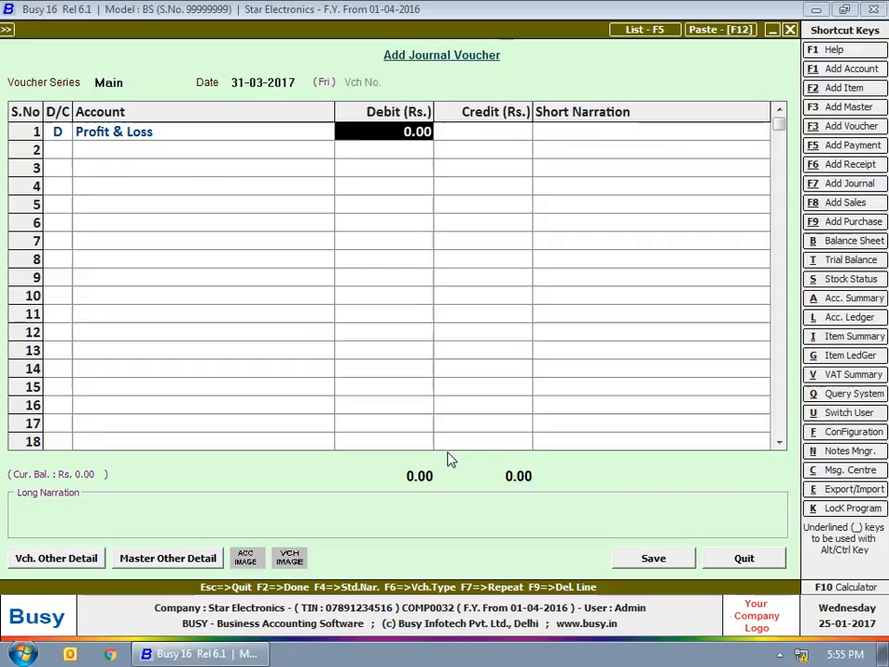
{"action": "type", "text": "5,00,000"}
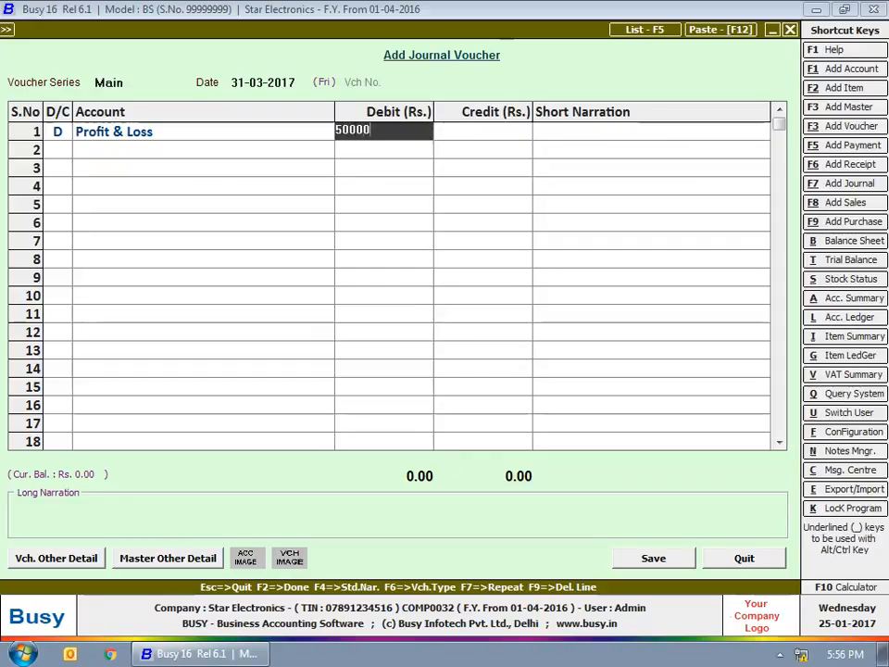
{"action": "key", "text": "Return"}
{"action": "key", "text": "Return"}
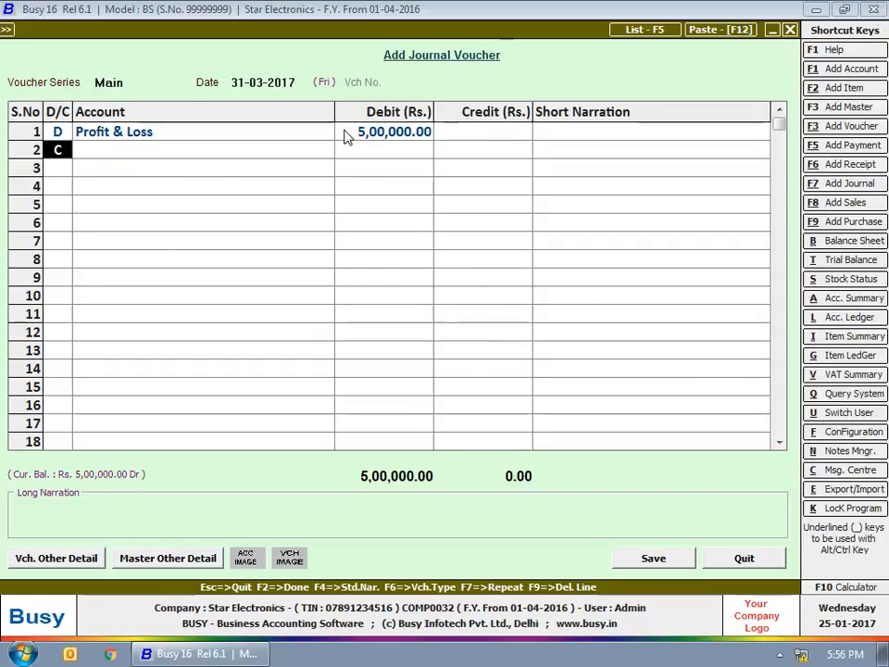
- Credit the first partner's capital account with Rs. 3,00,000 on the second line
{"action": "key", "text": "Return"}
{"action": "type", "text": "c"}
{"action": "key", "text": "Return"}
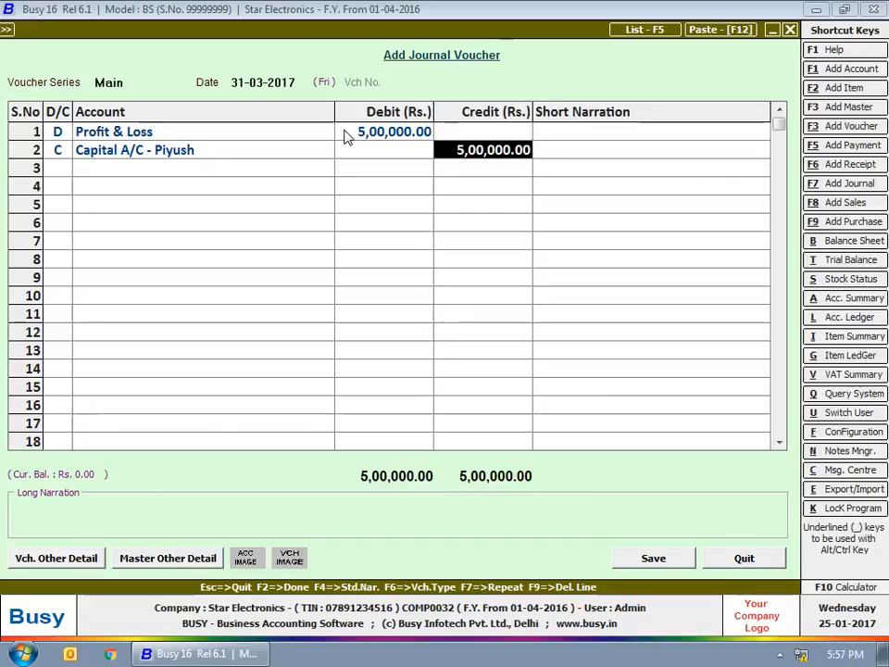
{"action": "type", "text": "300000"}
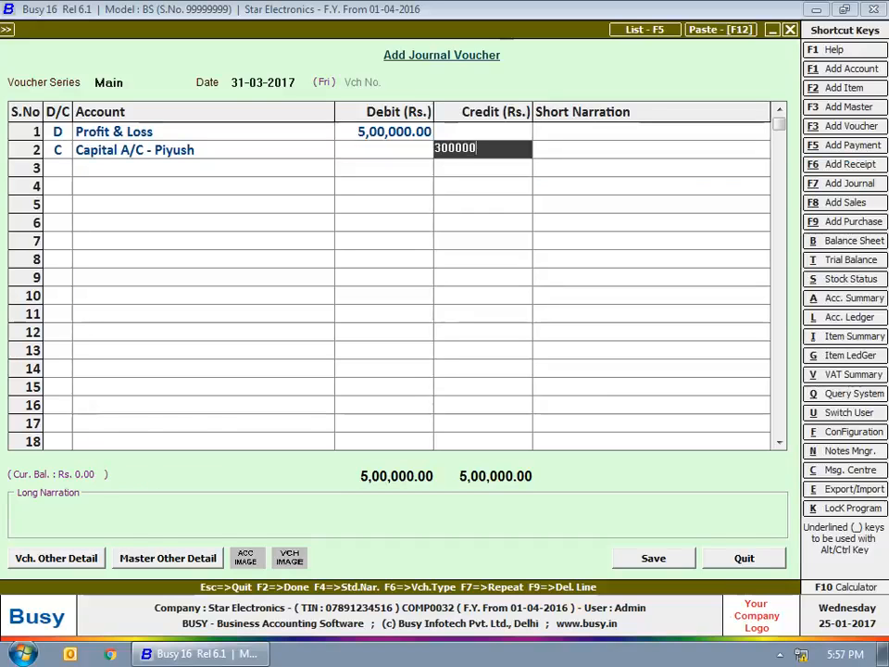
{"action": "key", "text": "Return"}
{"action": "key", "text": "Return"}
- Credit the second partner's capital account with Rs. 2,00,000 on the third line
{"action": "key", "text": "Return"}
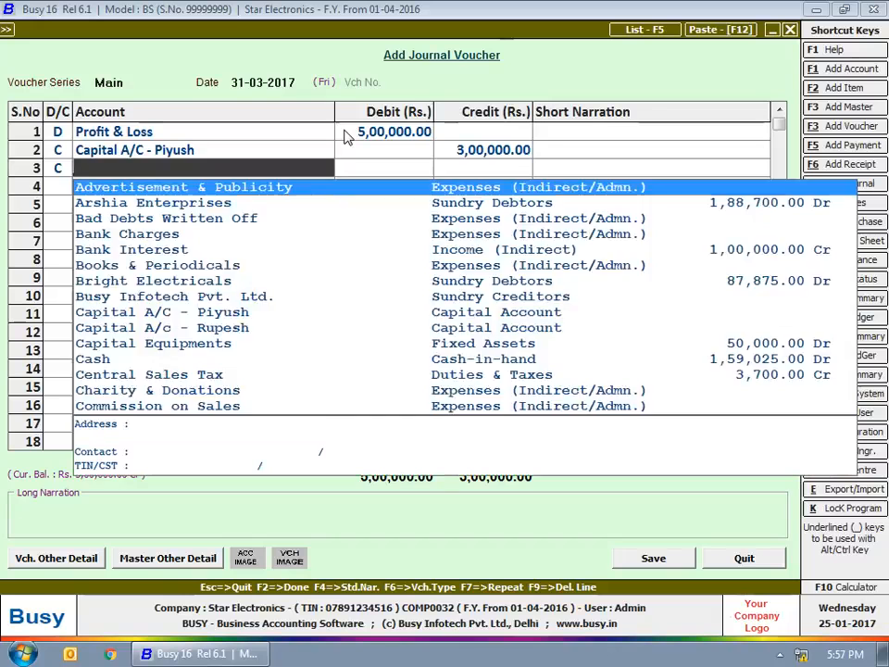
{"action": "type", "text": "cap"}
{"action": "key", "text": "Down"}
{"action": "key", "text": "Return"}
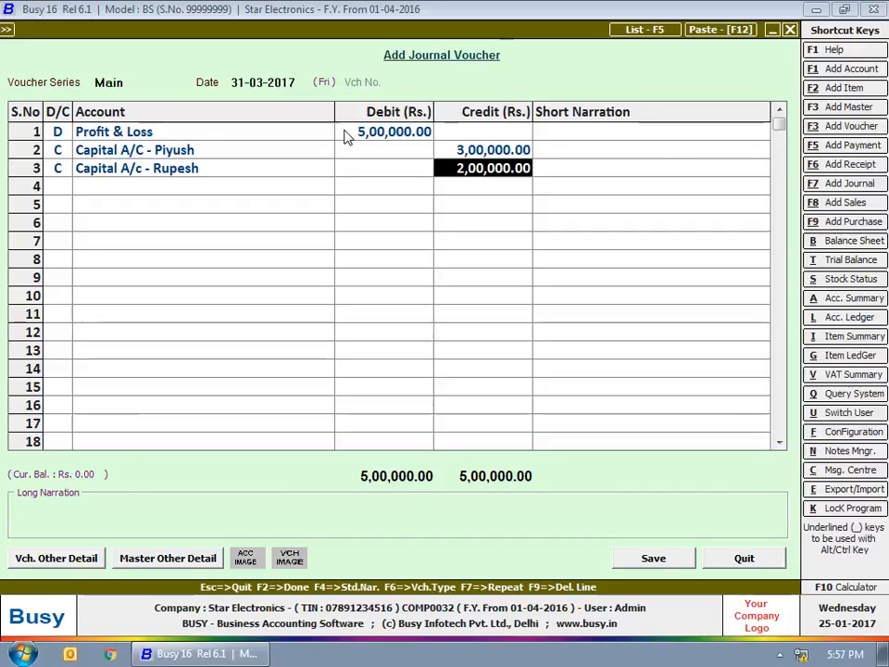
{"action": "key", "text": "Return"}
{"action": "key", "text": "Return"}
{"action": "type", "text": "Profit transferred to Partner's account"}
{"action": "key", "text": "Return"}
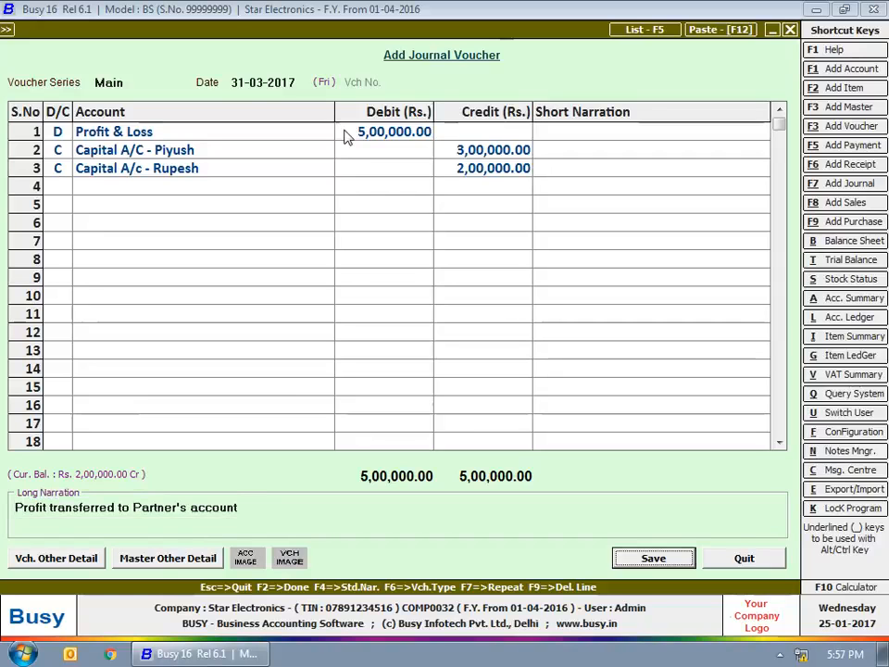
{"action": "key", "text": "F2"}
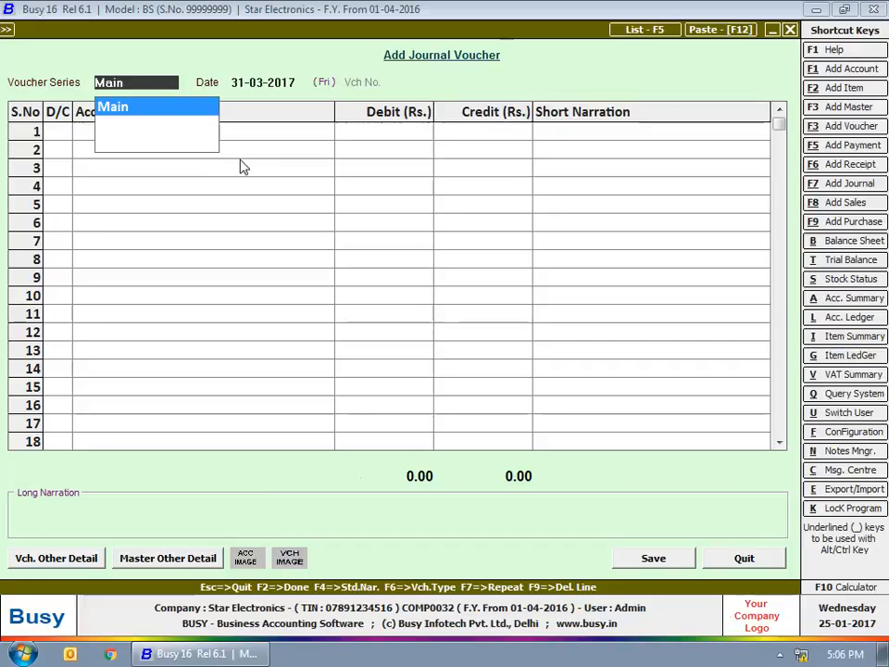
- In a new Main series journal voucher dated 31-03-2017, debit the VAT account with Rs. 7,000
{"action": "key", "text": "Return"}
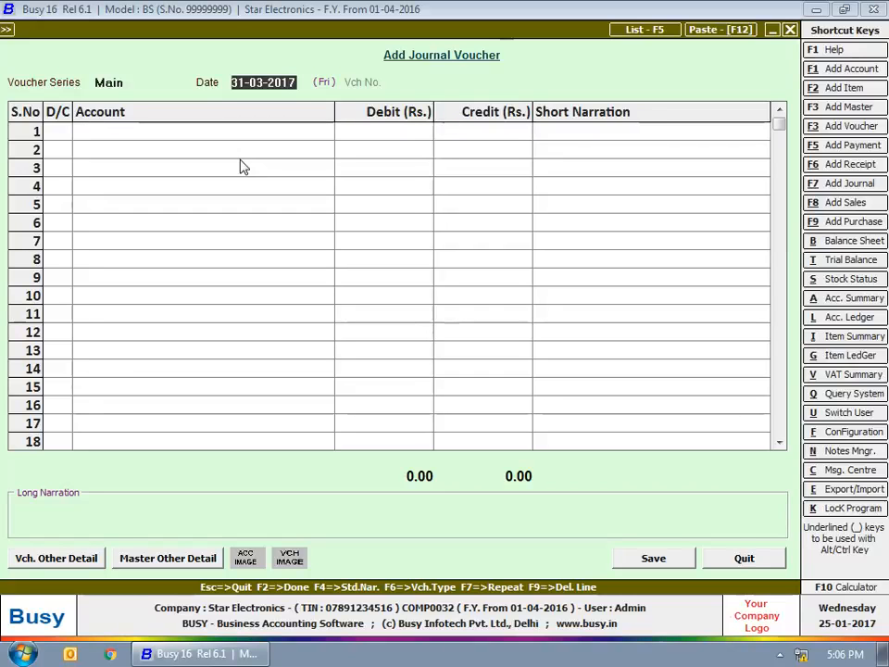
{"action": "key", "text": "Return"}
{"action": "key", "text": "Return"}
{"action": "type", "text": "vat"}
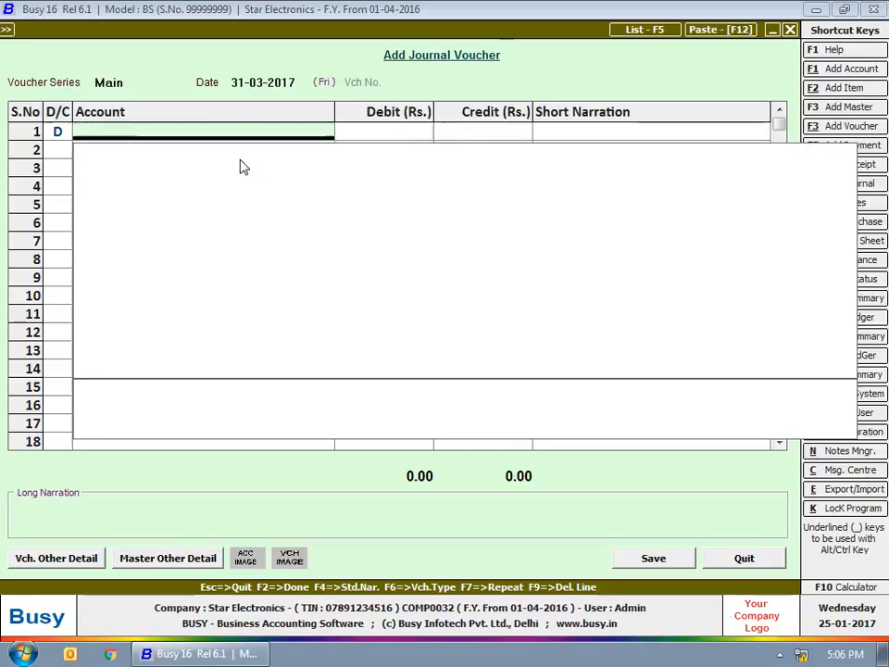
{"action": "key", "text": "Return"}
{"action": "type", "text": "7000"}
{"action": "key", "text": "Return"}
{"action": "key", "text": "Return"}
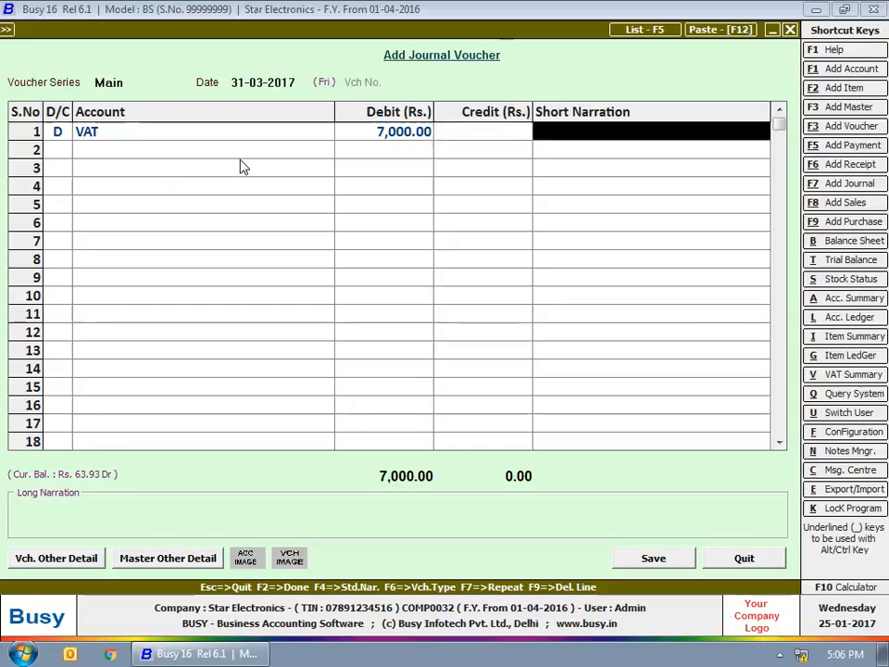
- Credit VAT Payable A/c with Rs. 7,000 on the second line of the voucher
{"action": "type", "text": "vat"}
{"action": "key", "text": "Down"}
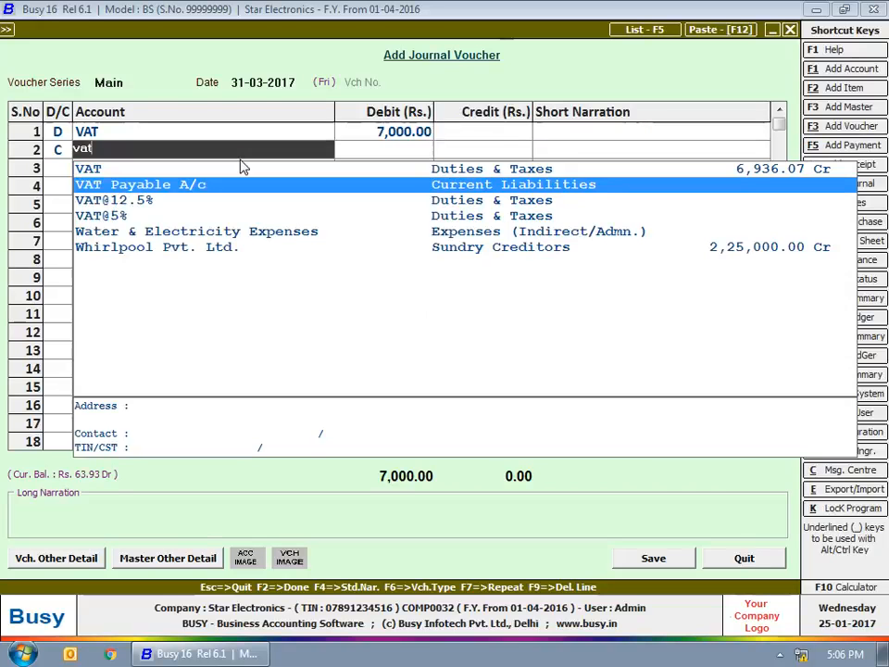
{"action": "key", "text": "Return"}
{"action": "key", "text": "Return"}
{"action": "key", "text": "Return"}
- Record the VAT adjustment as a 7,000 Payment with period ending 31-03-2017, save the voucher and leave journal entry
{"action": "key", "text": "Return"}
{"action": "key", "text": "Return"}
{"action": "key", "text": "Return"}
{"action": "key", "text": "Return"}
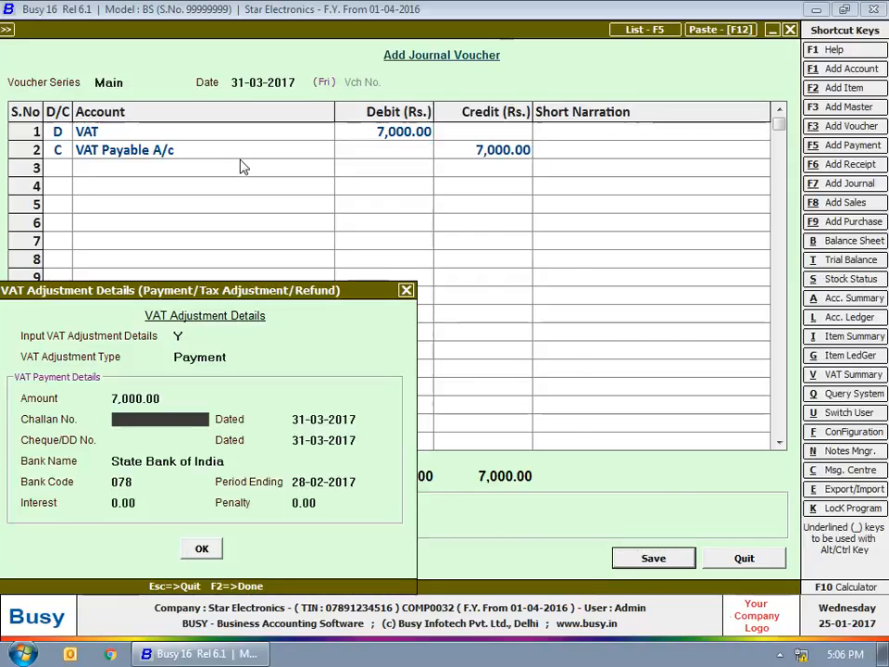
{"action": "key", "text": "Return"}
{"action": "key", "text": "Return"}
{"action": "key", "text": "Return"}
{"action": "key", "text": "Return"}
{"action": "key", "text": "Return"}
{"action": "key", "text": "Return"}
{"action": "type", "text": "31-03-2017"}
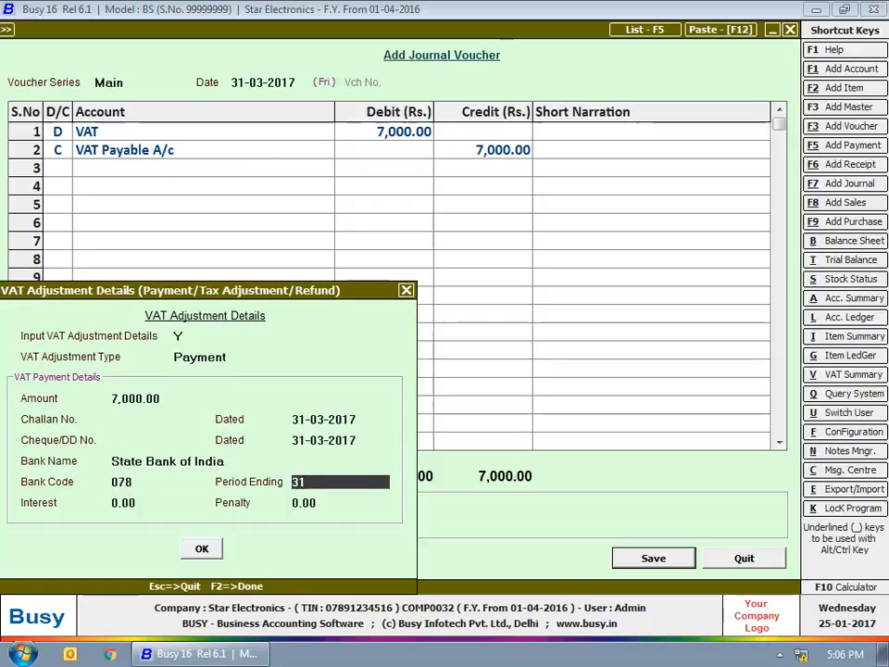
{"action": "key", "text": "Return"}
{"action": "key", "text": "Return"}
{"action": "key", "text": "Return"}
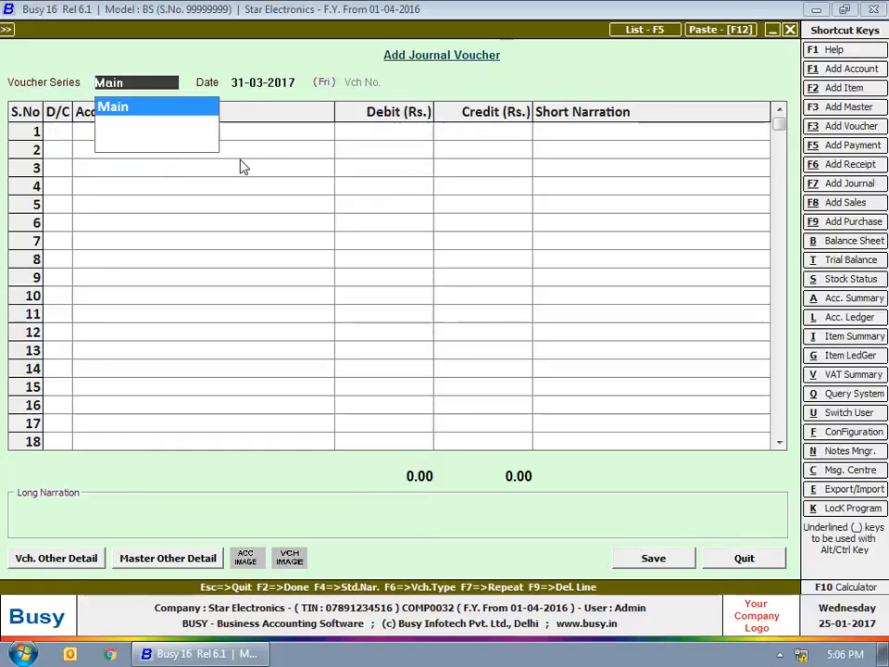
{"action": "key", "text": "Escape"}
{"action": "key", "text": "Escape"}
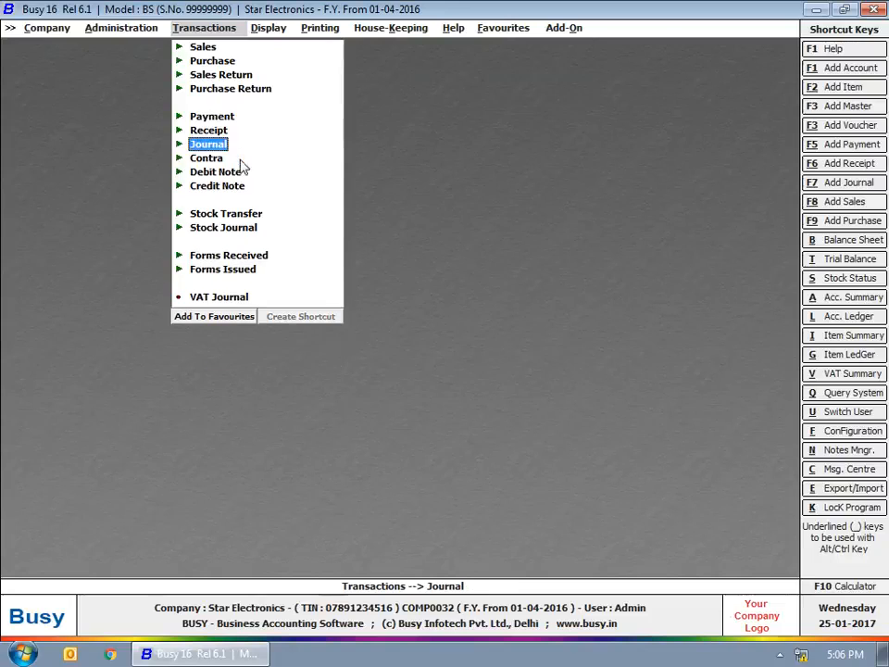
- Create the new financial year starting 01-04-2017 with balances carried forward, and run the changeover from 01-04-2016
{"action": "left_click", "coordinate": [123, 30]}
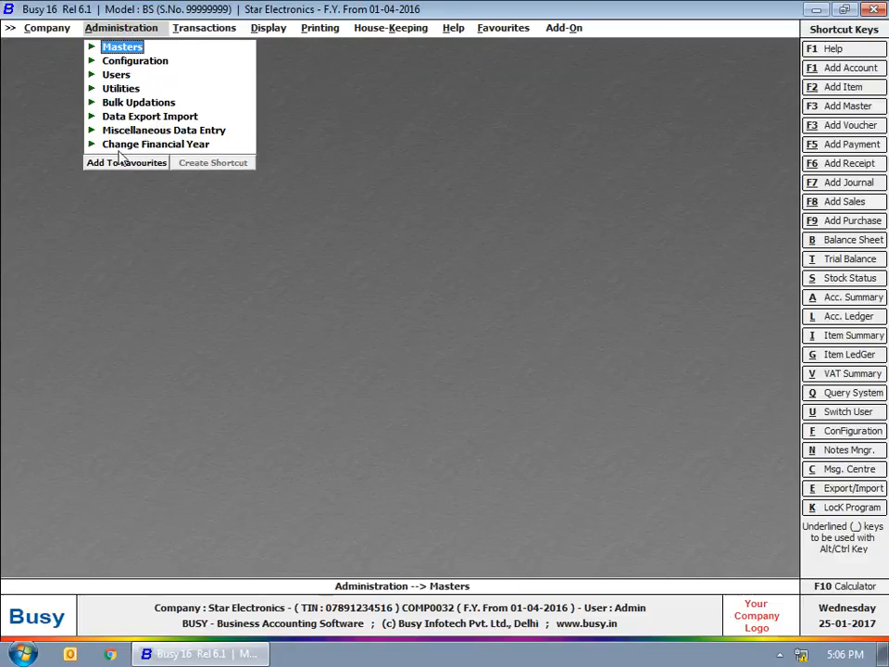
{"action": "key", "text": "Up"}
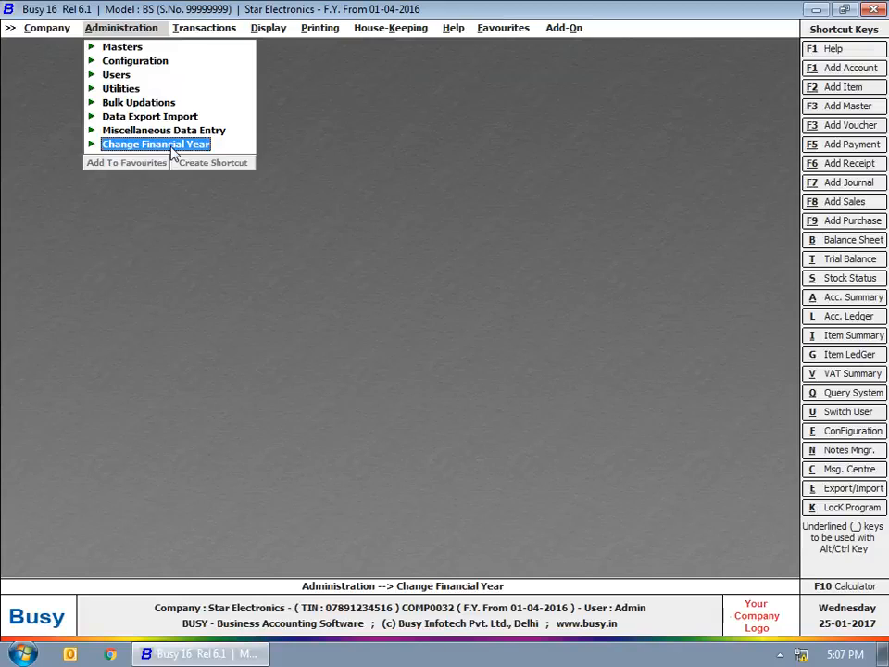
{"action": "left_click", "coordinate": [173, 153]}
{"action": "left_click", "coordinate": [179, 162]}
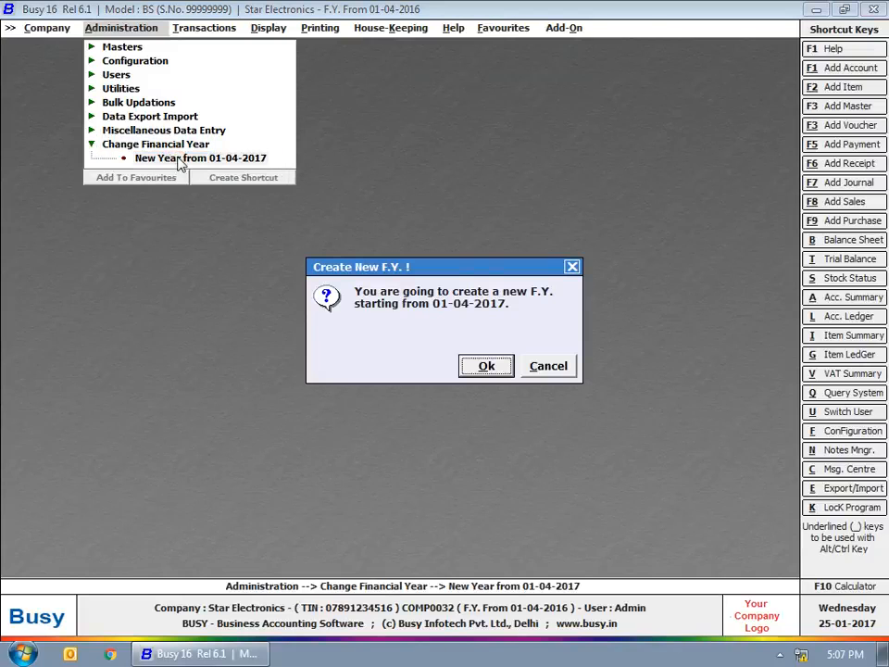
{"action": "left_click", "coordinate": [491, 367]}
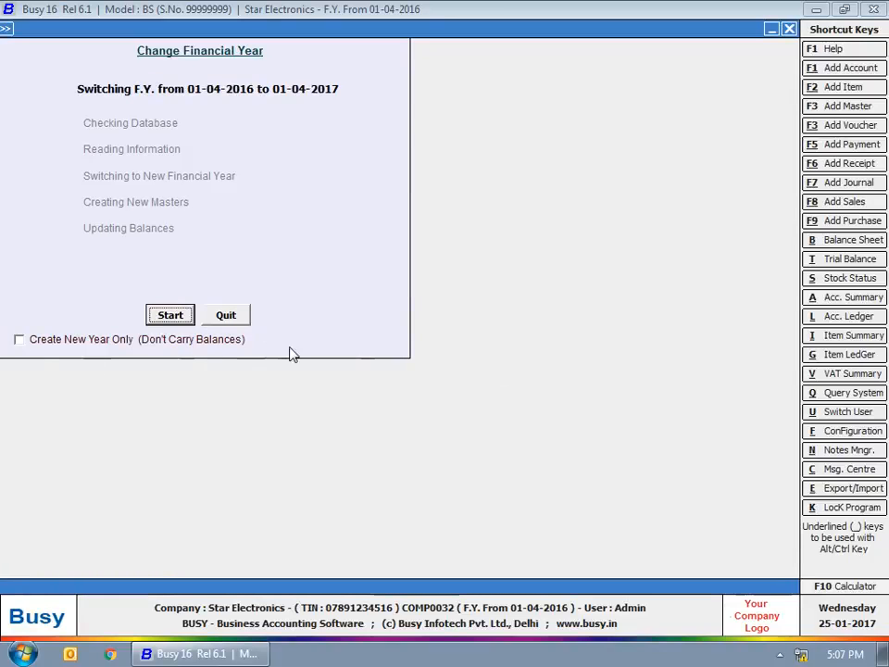
{"action": "left_click", "coordinate": [171, 315]}
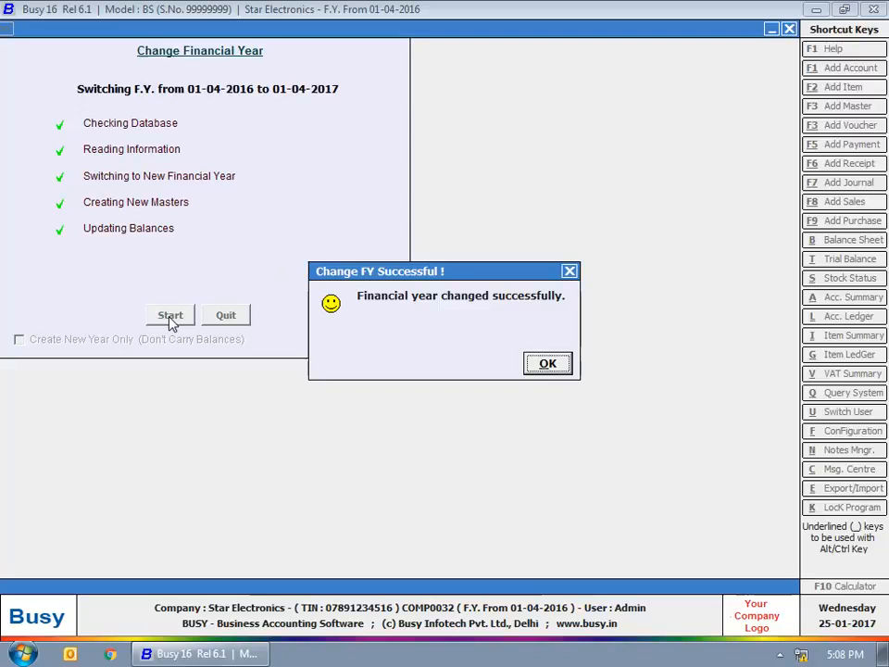
{"action": "left_click", "coordinate": [547, 363]}
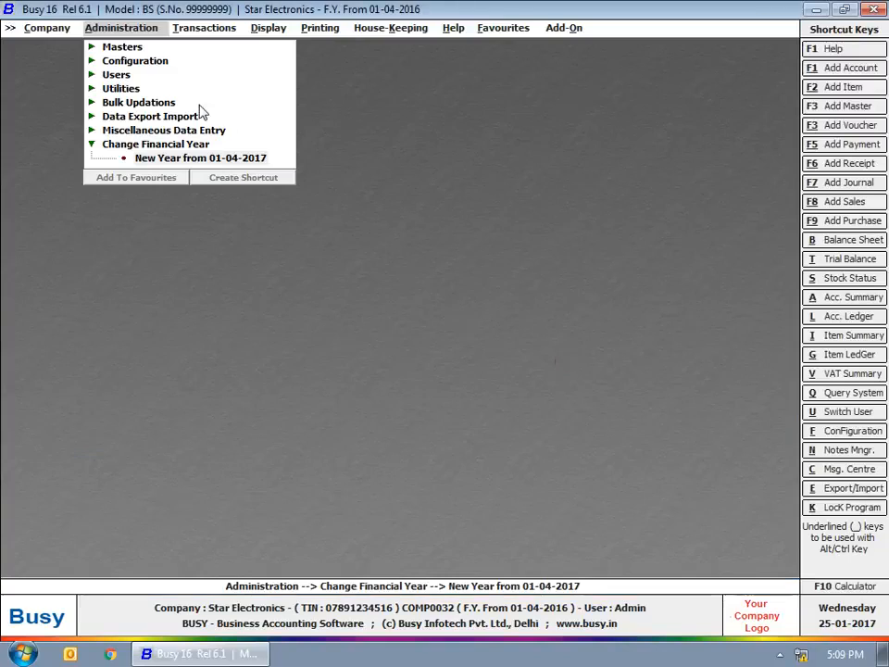
- In the financial year starting 01-04-2017, start a new Main series journal voucher dated 10-04-2017
{"action": "left_click", "coordinate": [148, 148]}
{"action": "left_click", "coordinate": [148, 148]}
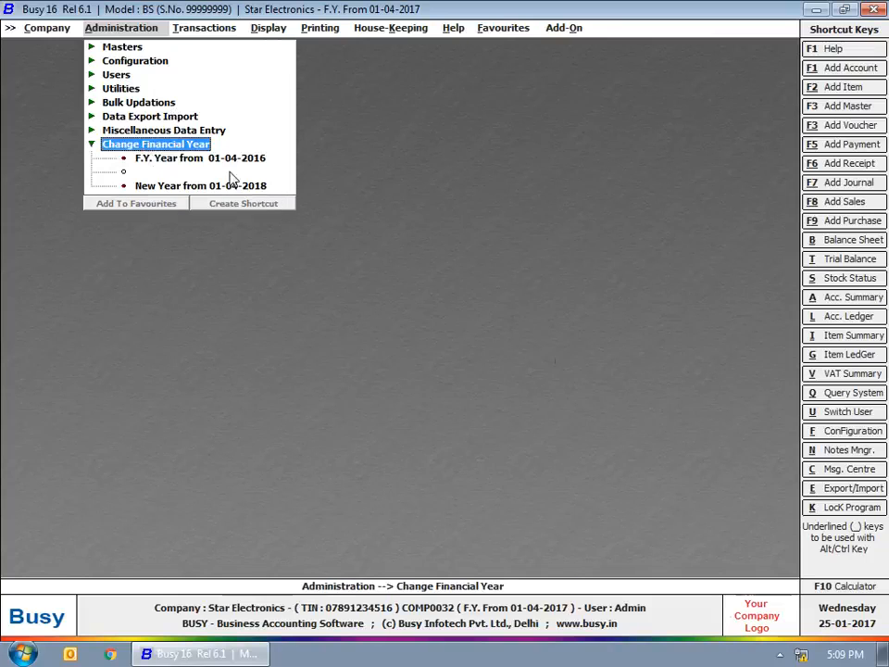
{"action": "left_click", "coordinate": [220, 30]}
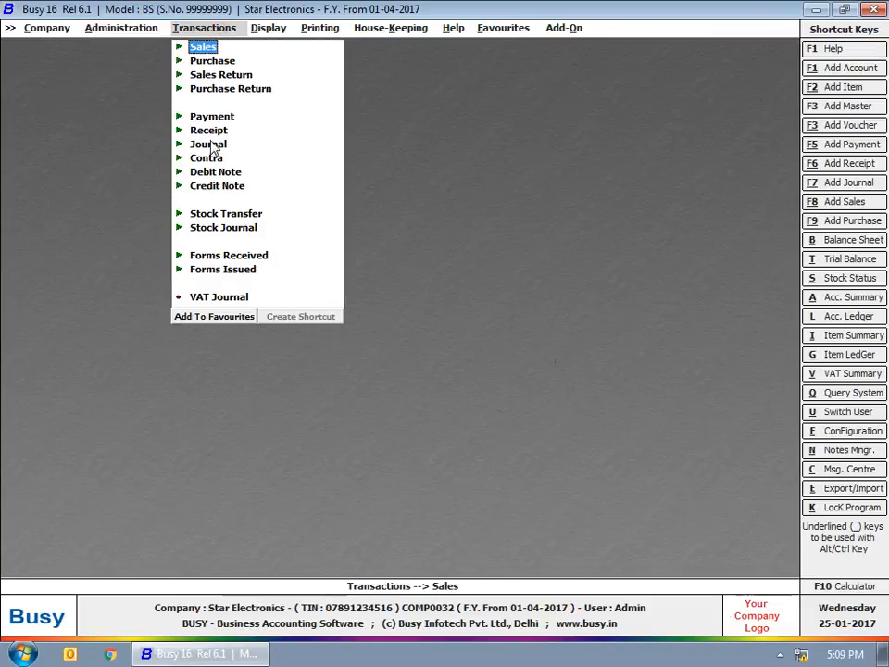
{"action": "left_click", "coordinate": [214, 146]}
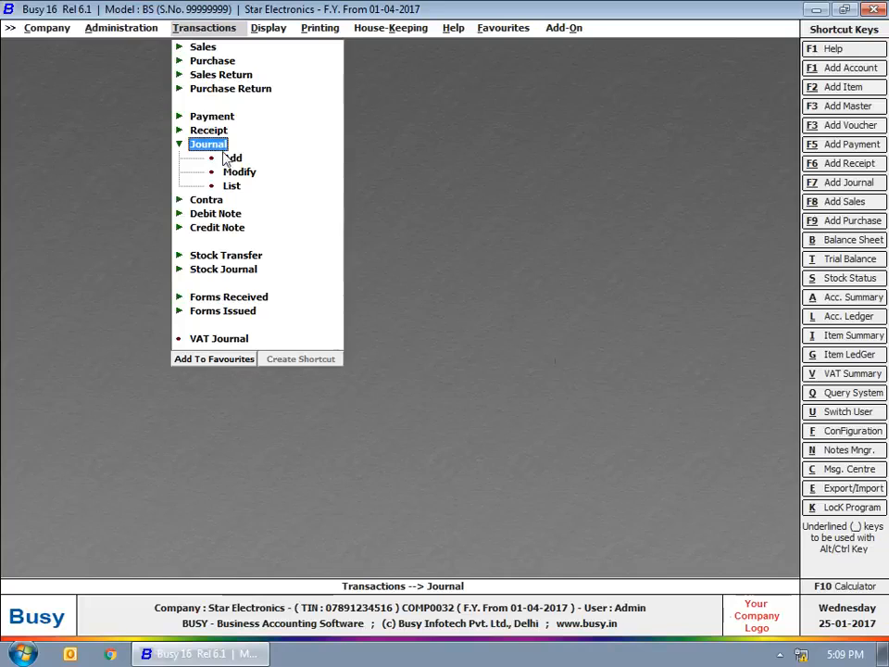
{"action": "left_click", "coordinate": [222, 157]}
{"action": "key", "text": "Return"}
{"action": "type", "text": "10-04"}
{"action": "key", "text": "Return"}
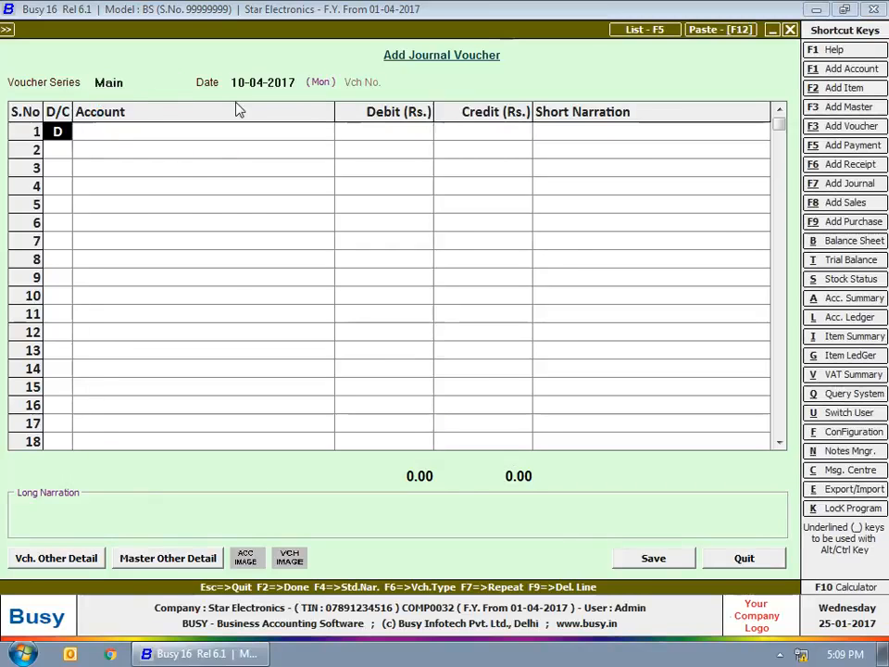
- Debit VAT Payable A/c with Rs. 7,000 on the first line of the journal voucher
{"action": "key", "text": "Return"}
{"action": "type", "text": "vat"}
{"action": "key", "text": "Down"}
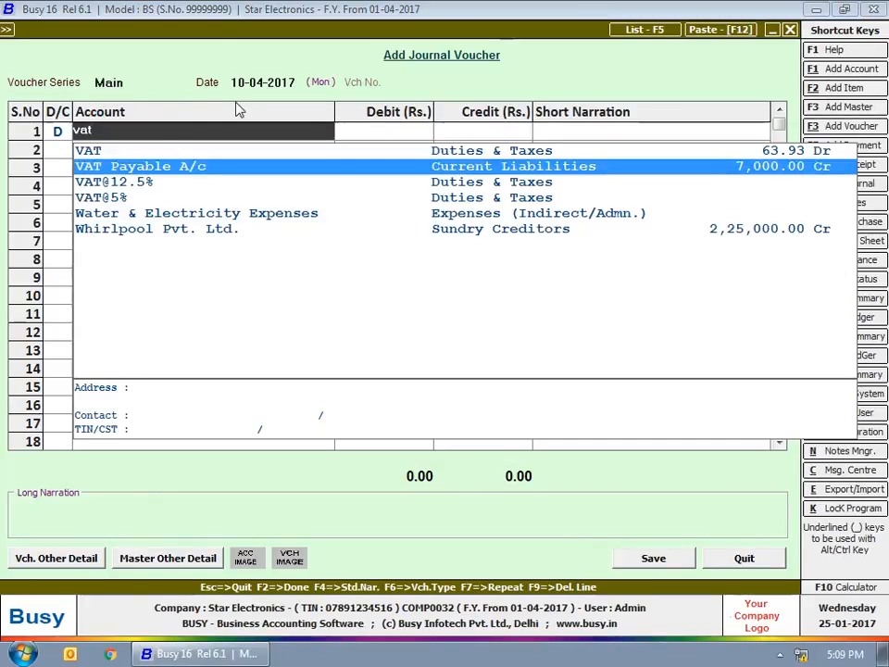
{"action": "key", "text": "Return"}
{"action": "type", "text": "7,000"}
{"action": "key", "text": "Return"}
- Credit State Bank of India with Rs. 7,000 on the second line, save the voucher and leave journal entry
{"action": "key", "text": "Return"}
{"action": "type", "text": "sb"}
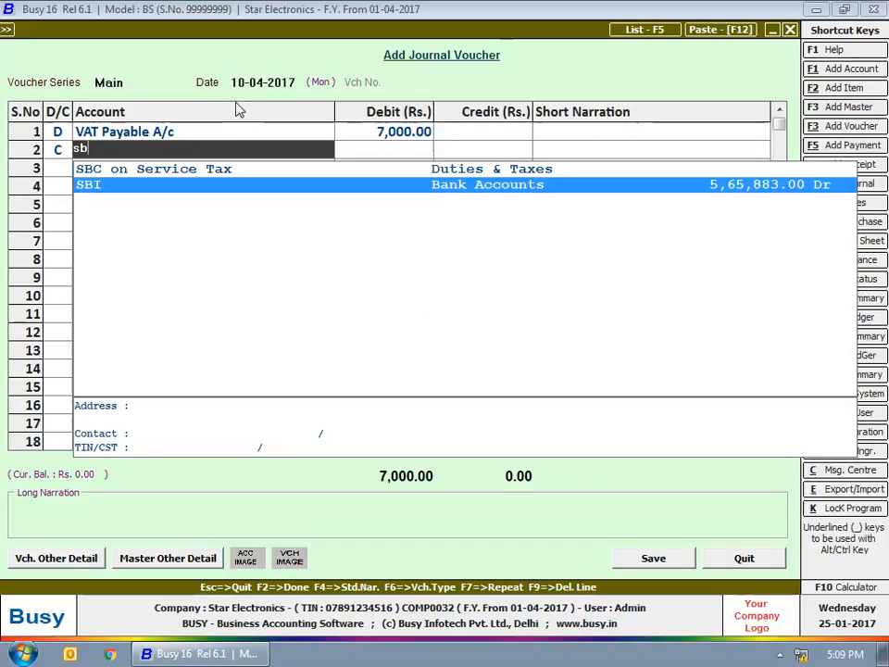
{"action": "key", "text": "Down"}
{"action": "key", "text": "Return"}
{"action": "key", "text": "Return"}
{"action": "key", "text": "Return"}
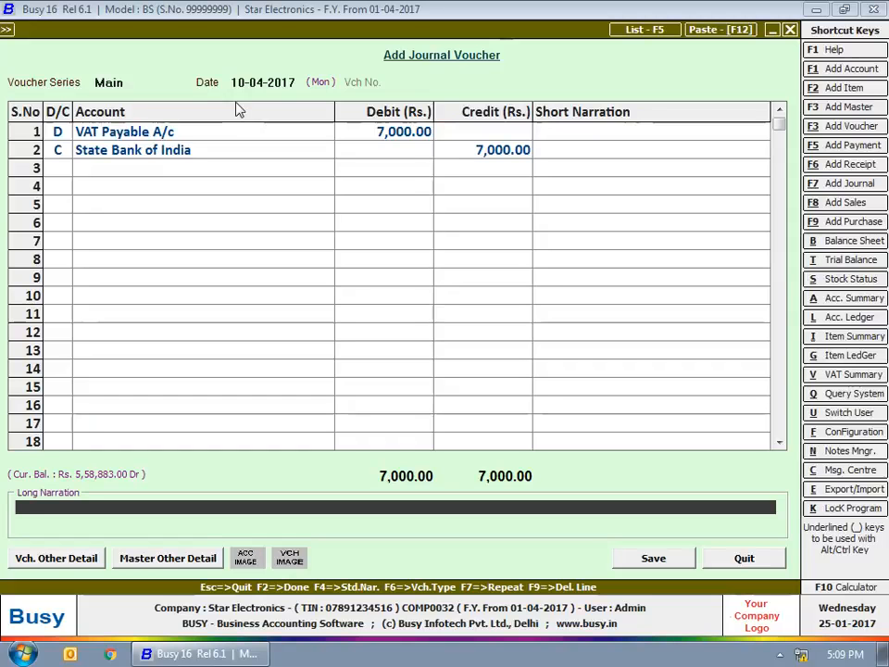
{"action": "key", "text": "Return"}
{"action": "key", "text": "Escape"}
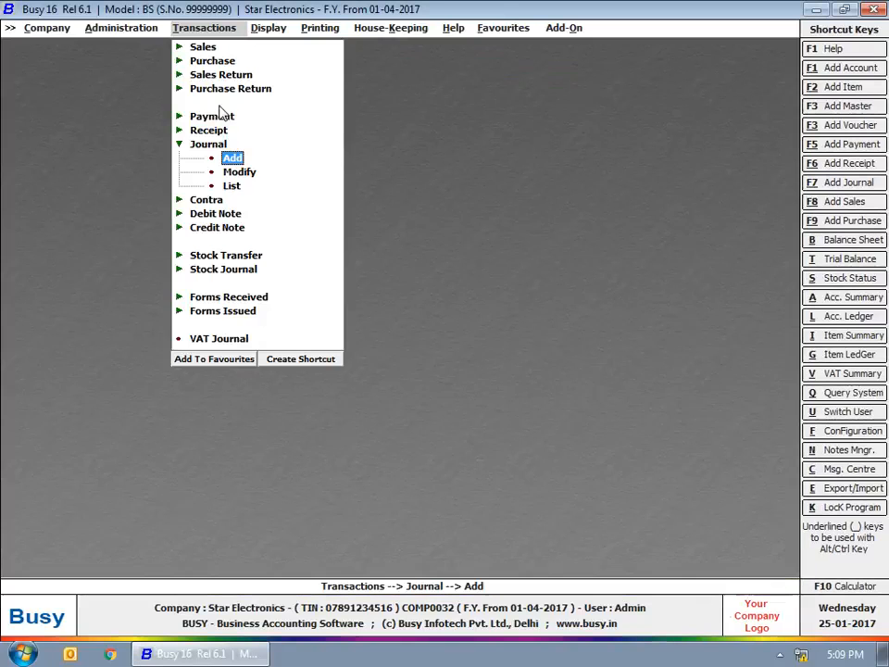
- Switch the company back to the financial year starting 01-04-2016
{"action": "left_click", "coordinate": [208, 145]}
{"action": "left_click", "coordinate": [140, 27]}
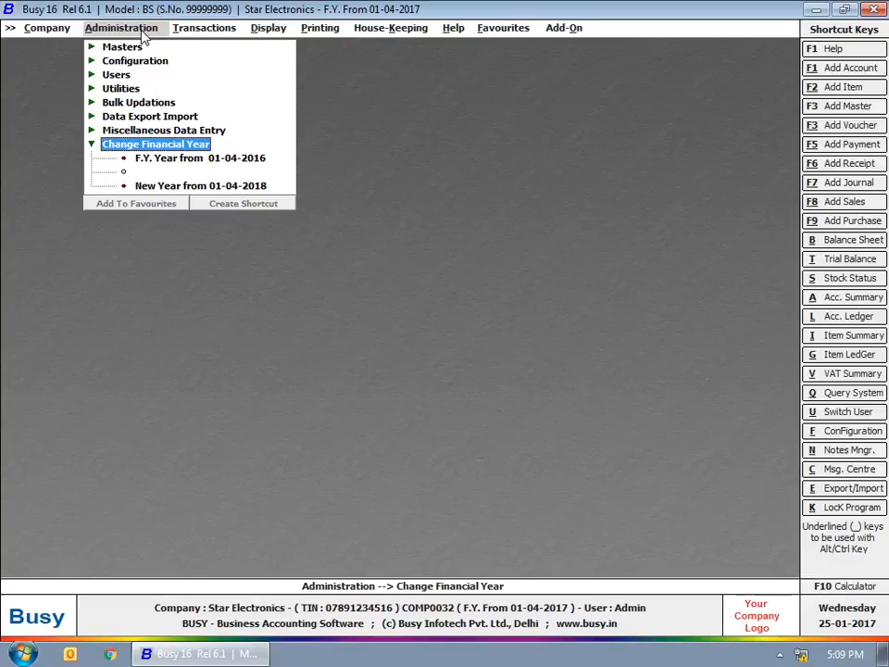
{"action": "left_click", "coordinate": [159, 157]}
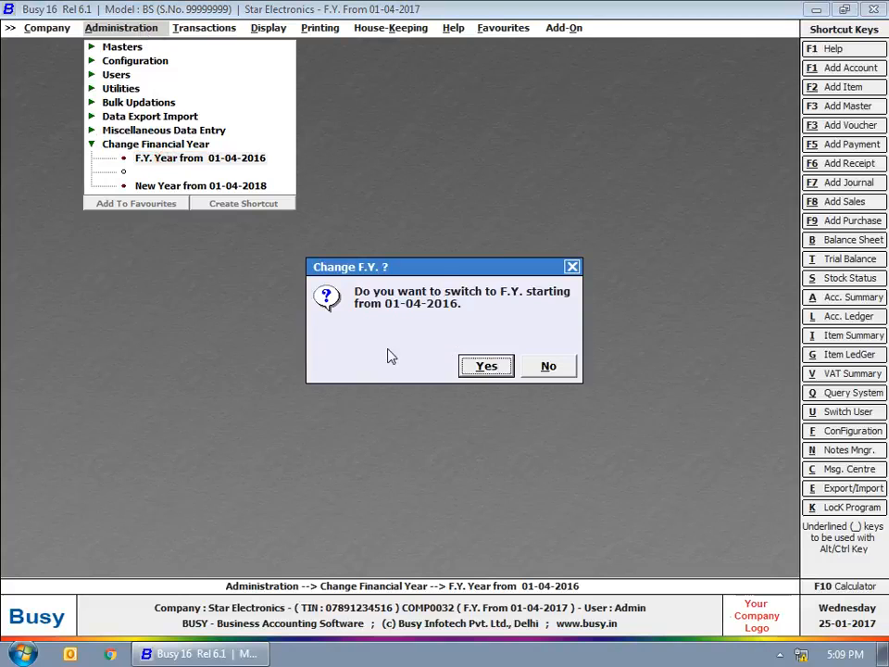
{"action": "left_click", "coordinate": [476, 364]}
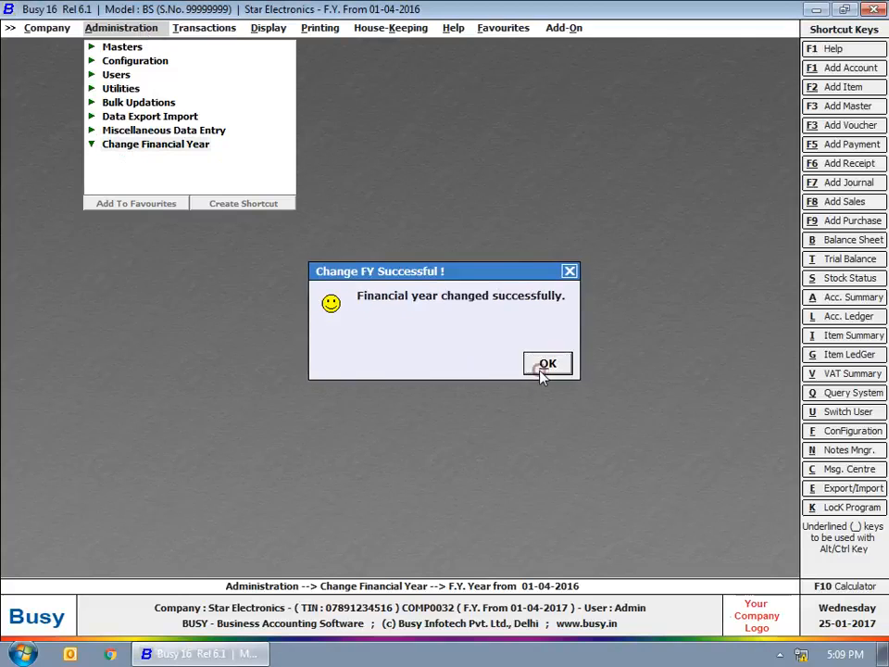
{"action": "left_click", "coordinate": [547, 363]}
- List all journal vouchers from 01-04-2016 to 31-03-2017 and open the VAT adjustment details of the 31-03-2017 VAT voucher
{"action": "left_click", "coordinate": [200, 27]}
{"action": "left_click", "coordinate": [207, 143]}
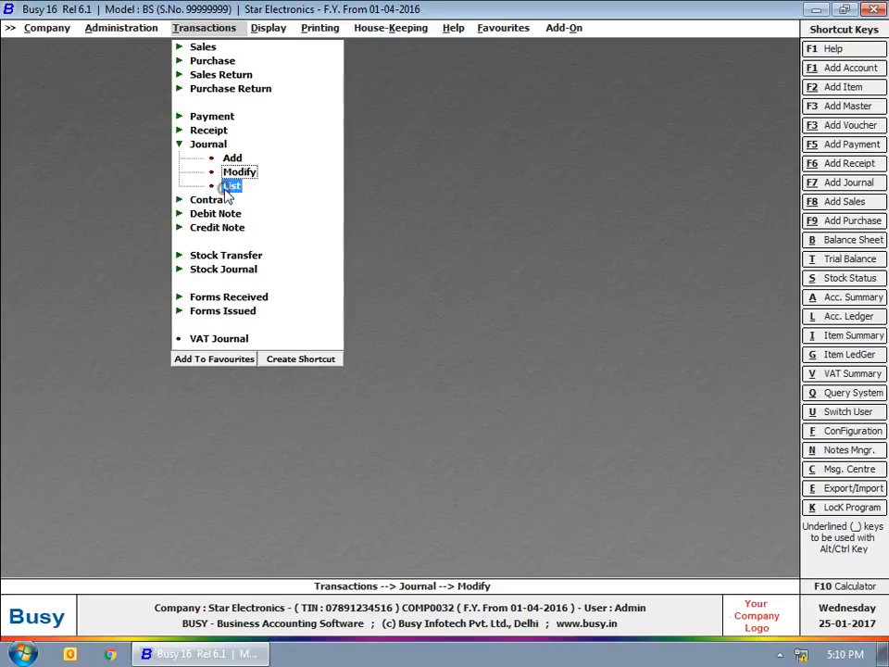
{"action": "left_click", "coordinate": [230, 188]}
{"action": "left_click", "coordinate": [348, 359]}
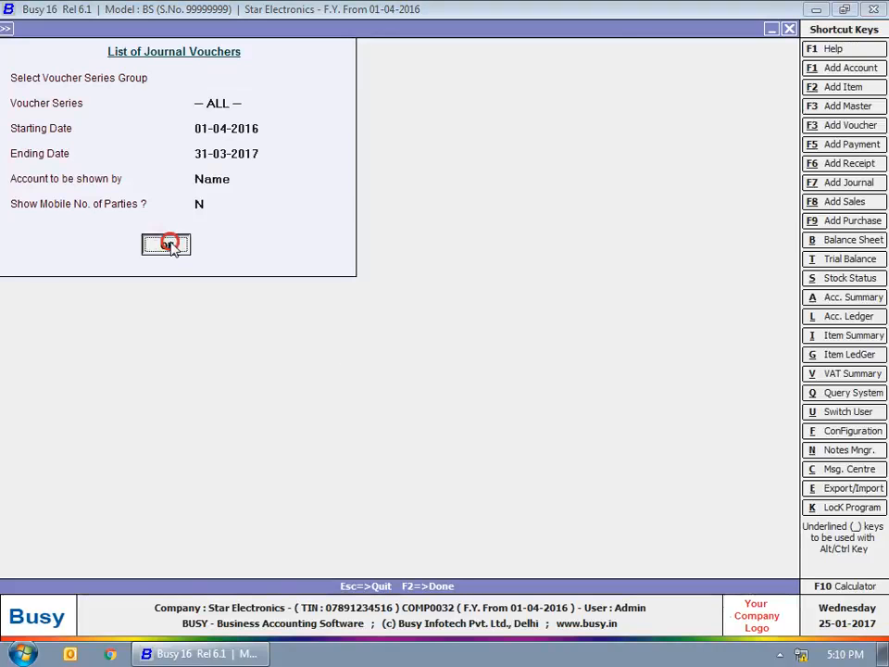
{"action": "left_click", "coordinate": [165, 242]}
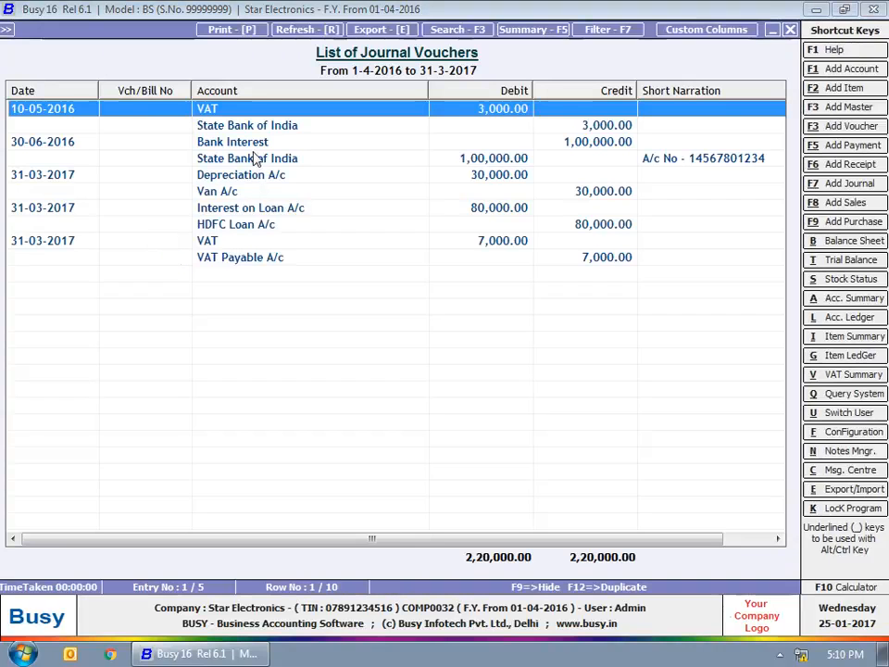
{"action": "double_click", "coordinate": [239, 242]}
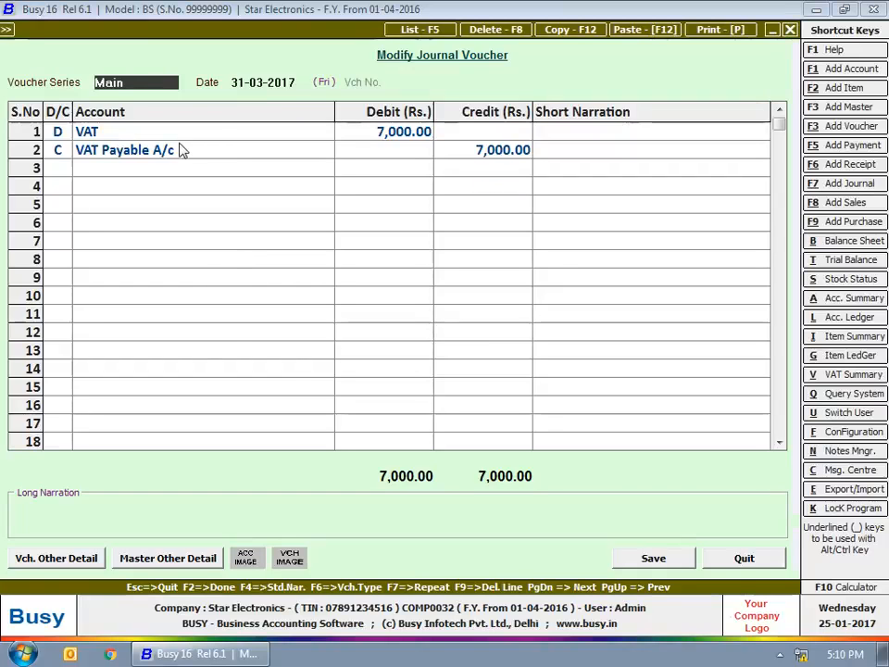
{"action": "key", "text": "F2"}
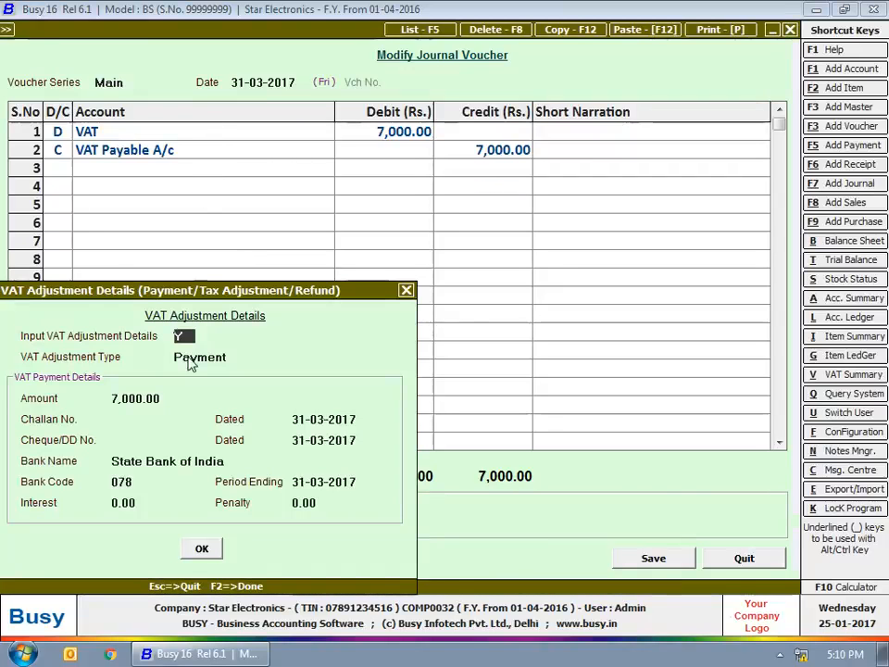
- Enter challan number 02345 dated 02-05-2017 in the VAT payment details
{"action": "left_click", "coordinate": [140, 418]}
{"action": "type", "text": "02345"}
{"action": "key", "text": "Return"}
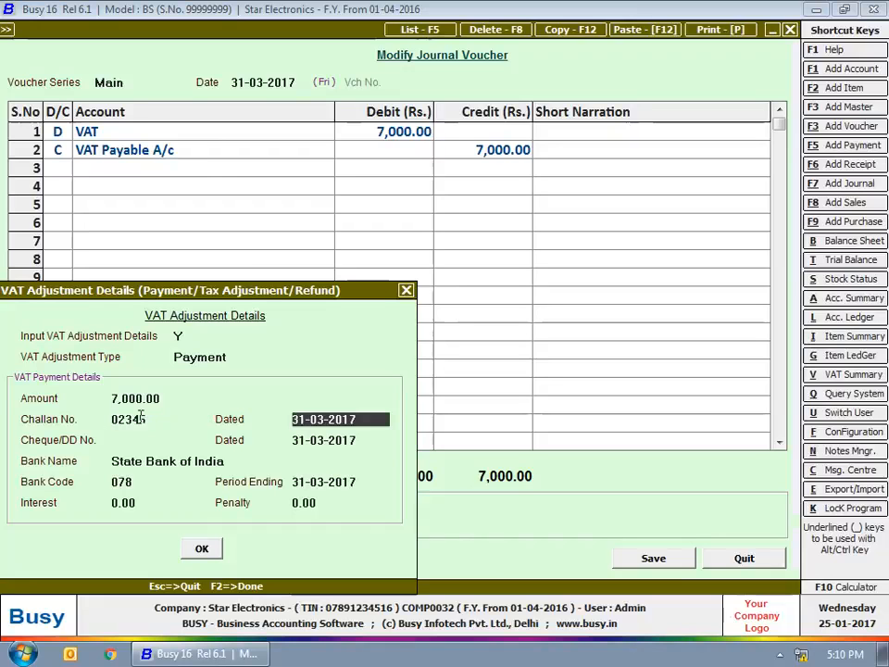
{"action": "type", "text": "2-5"}
{"action": "key", "text": "Return"}
{"action": "key", "text": "Up"}
{"action": "key", "text": "BackSpace"}
{"action": "type", "text": "7"}
{"action": "key", "text": "Return"}
- Enter cheque number 0089 dated 01-05-2017 in the VAT payment details
{"action": "type", "text": "0089"}
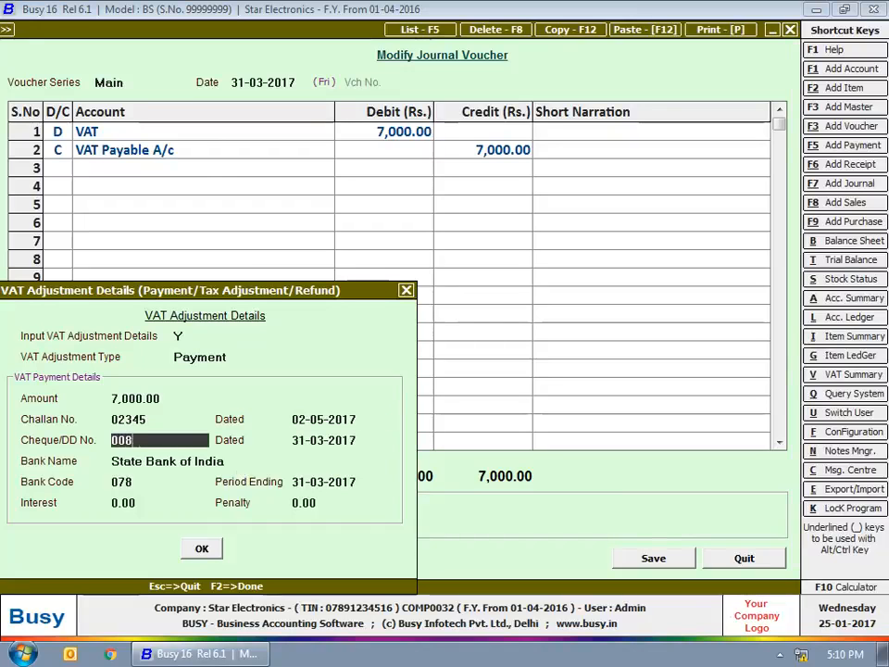
{"action": "key", "text": "Return"}
{"action": "key", "text": "BackSpace"}
{"action": "type", "text": "1-5"}
{"action": "key", "text": "Return"}
{"action": "left_click", "coordinate": [366, 442]}
{"action": "key", "text": "BackSpace"}
{"action": "type", "text": "7"}
{"action": "key", "text": "Return"}
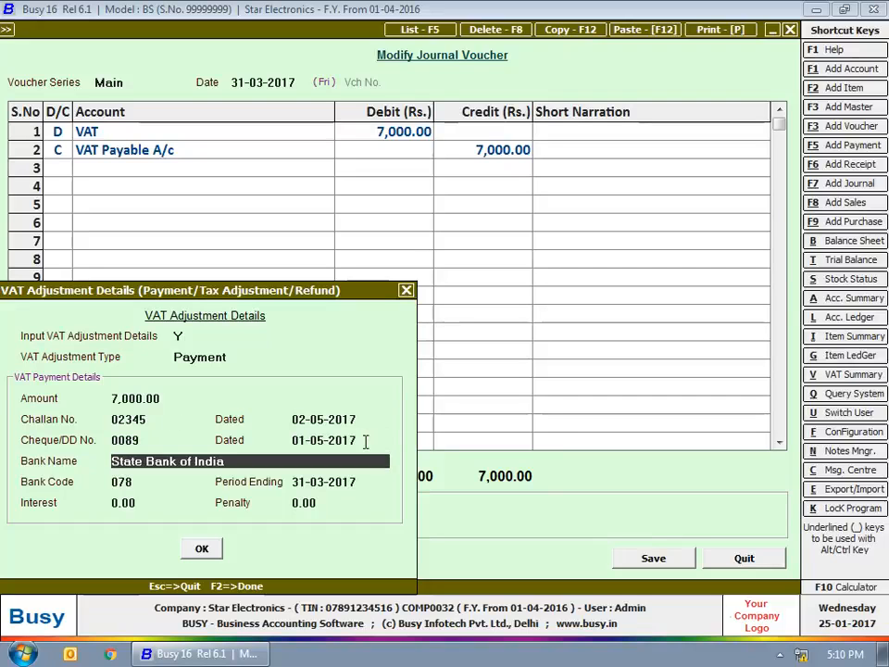
- Accept the VAT adjustment details, save the modified voucher and close the list of journal vouchers
{"action": "key", "text": "Return"}
{"action": "key", "text": "Return"}
{"action": "key", "text": "Return"}
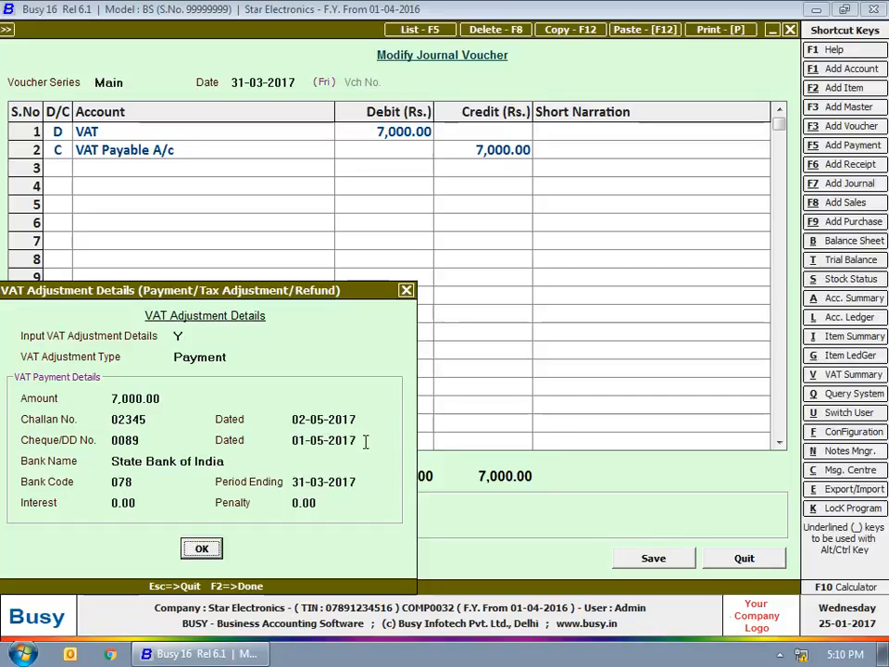
{"action": "key", "text": "Return"}
{"action": "key", "text": "Return"}
{"action": "key", "text": "Return"}
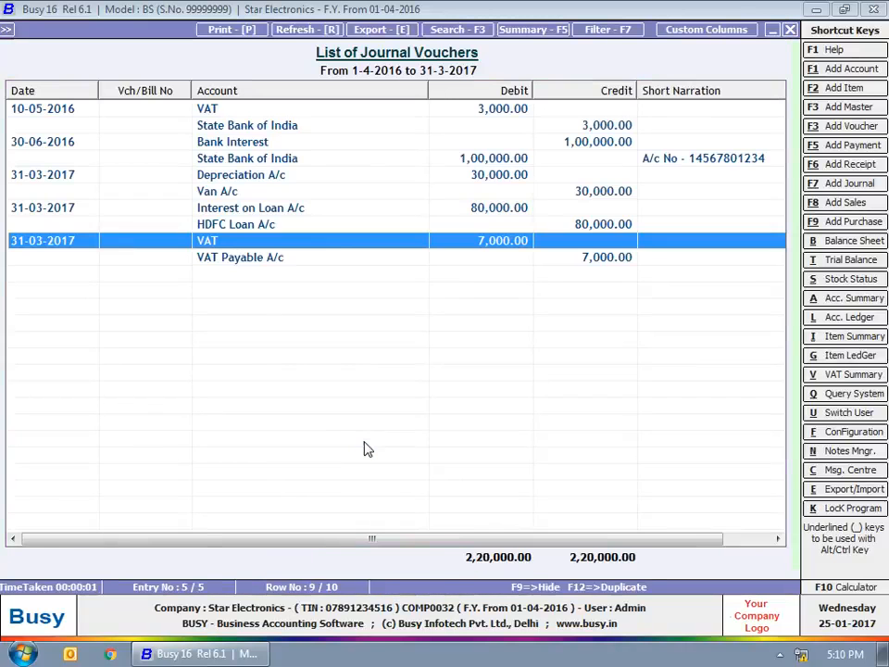
{"action": "key", "text": "Escape"}
{"action": "key", "text": "Escape"}
{"action": "key", "text": "Escape"}
{"action": "key", "text": "Escape"}
{"action": "key", "text": "Escape"}
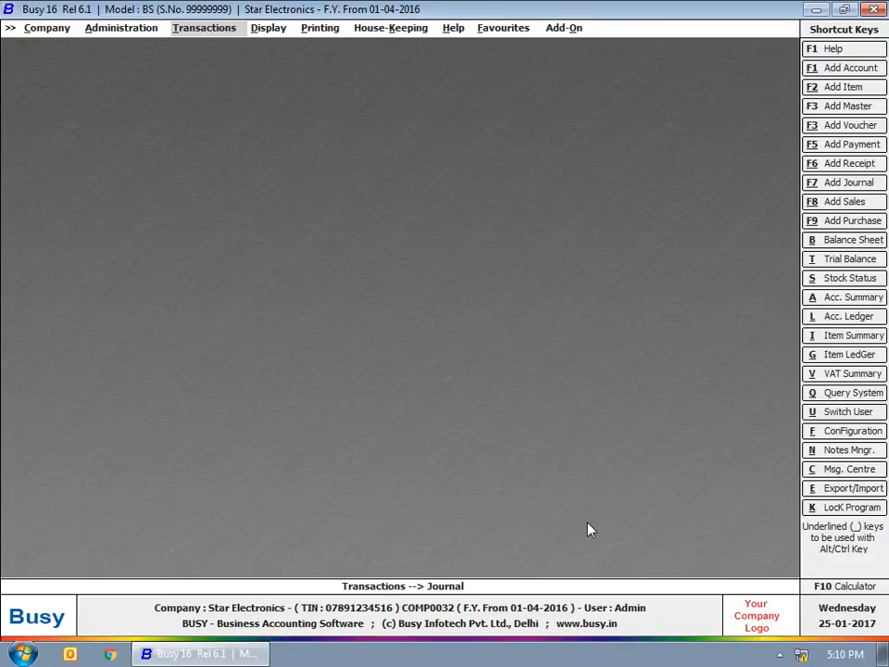